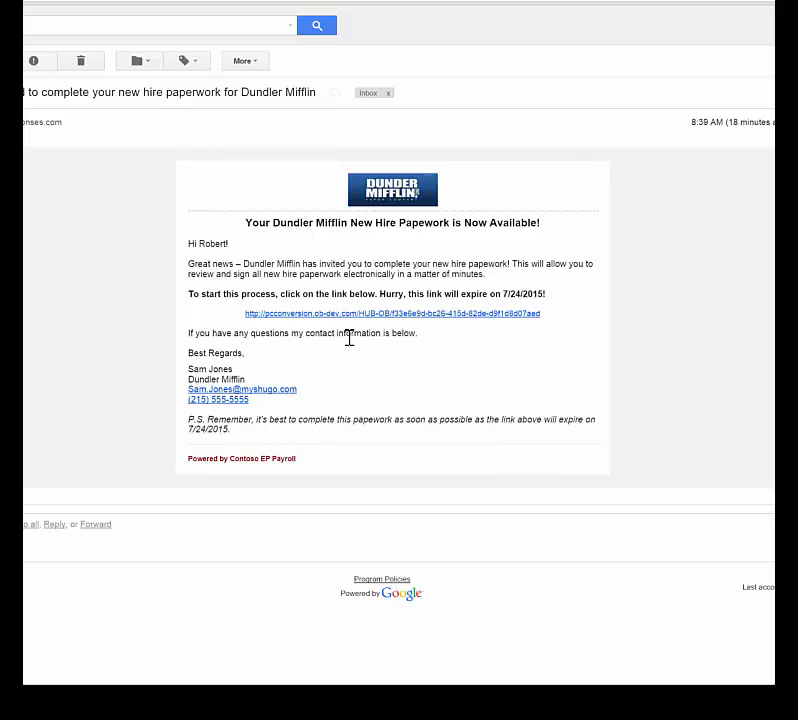
Follow the new hire paperwork link in the Dundler Mifflin invitation email.
left_click(353, 314)
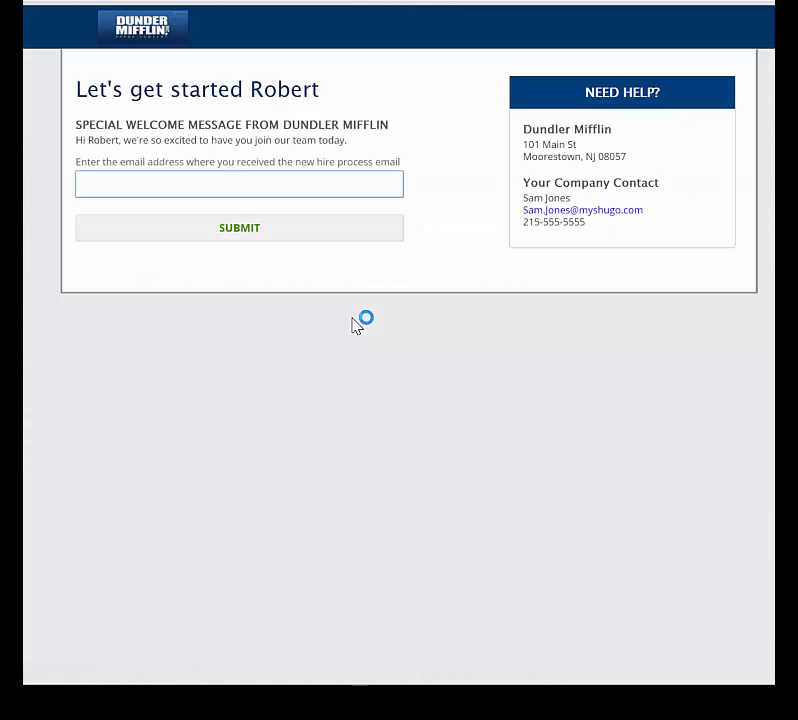
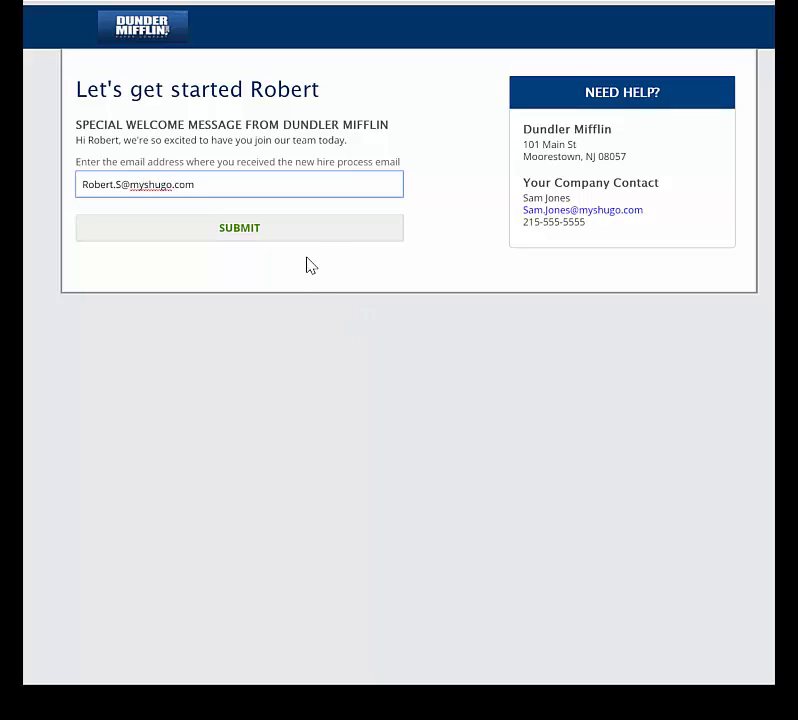
Verify the invitation e-mail address, then enter a new account password and confirm it.
key("Tab")
key("Return")
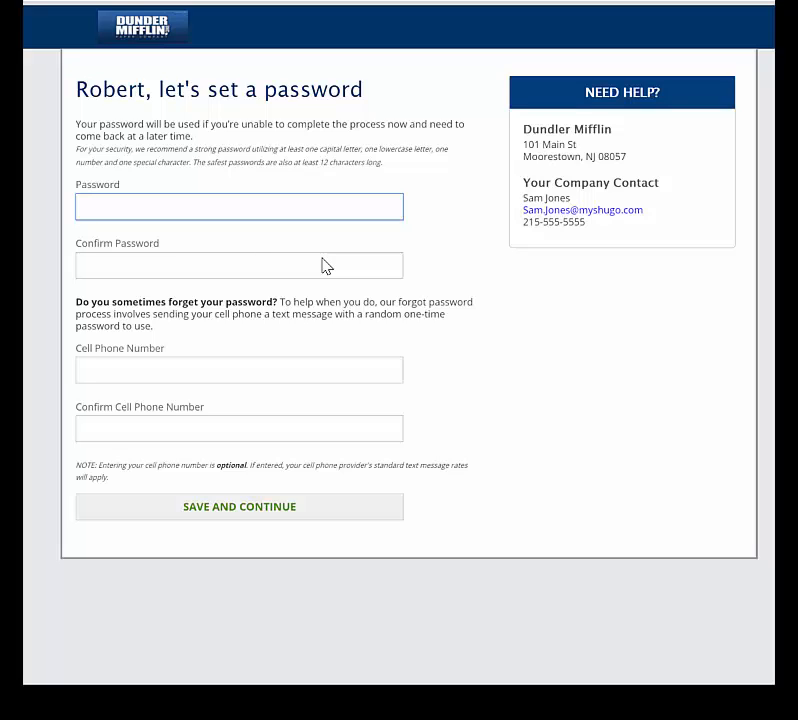
type("••••")
key("Tab")
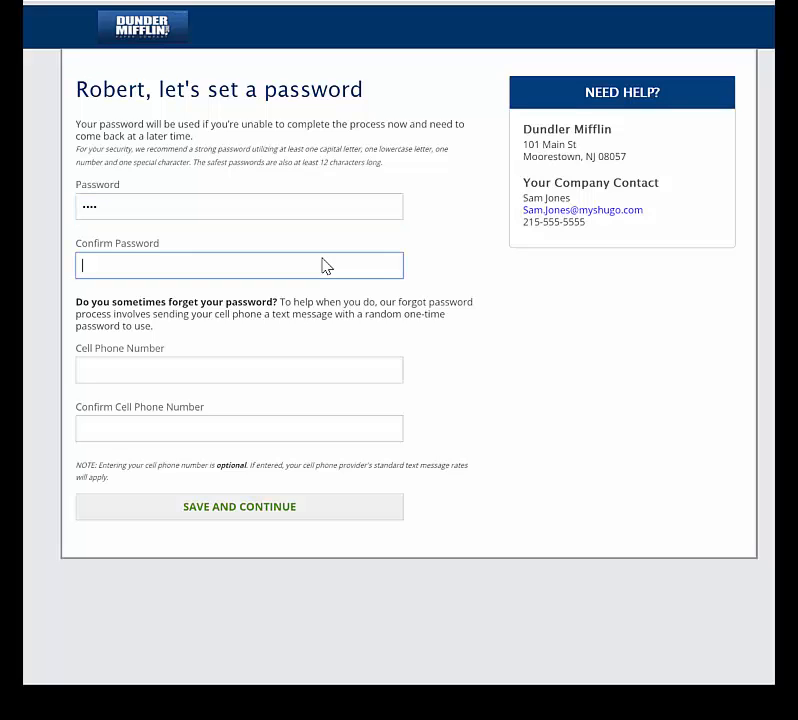
type("••••")
Save the password, then enter suffix Jr and the Social Security number.
left_click(300, 508)
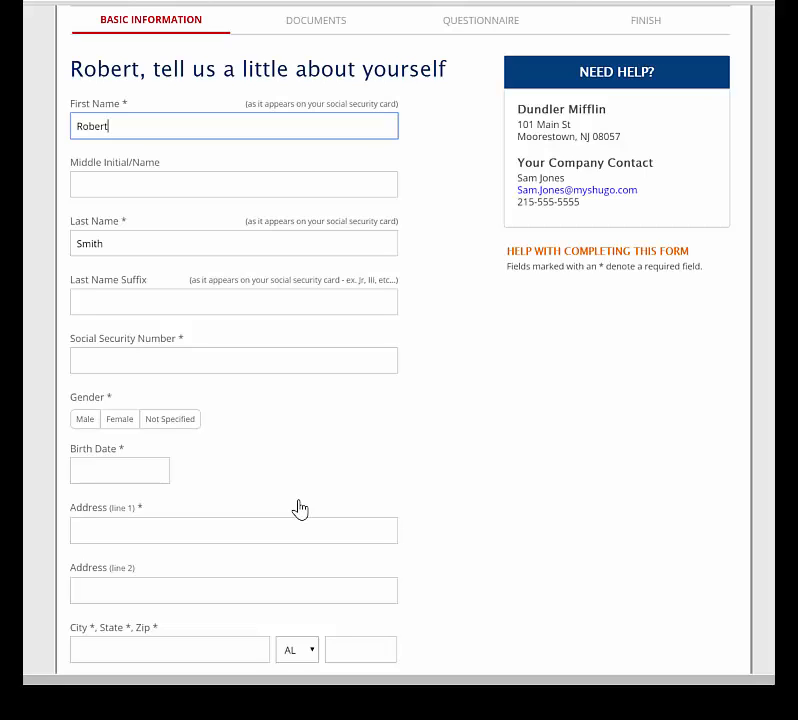
key("Tab")
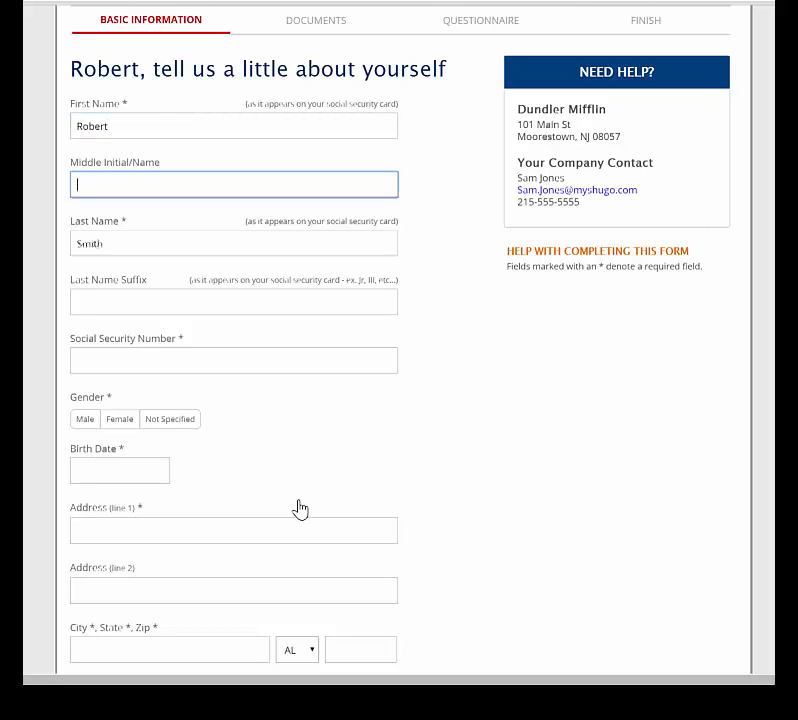
key("Tab")
key("Tab")
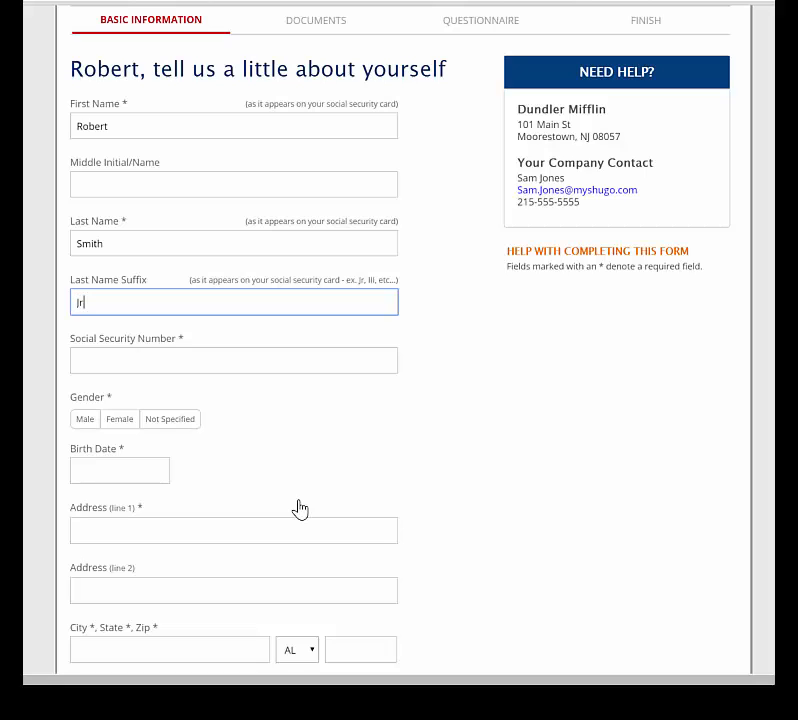
key("Tab")
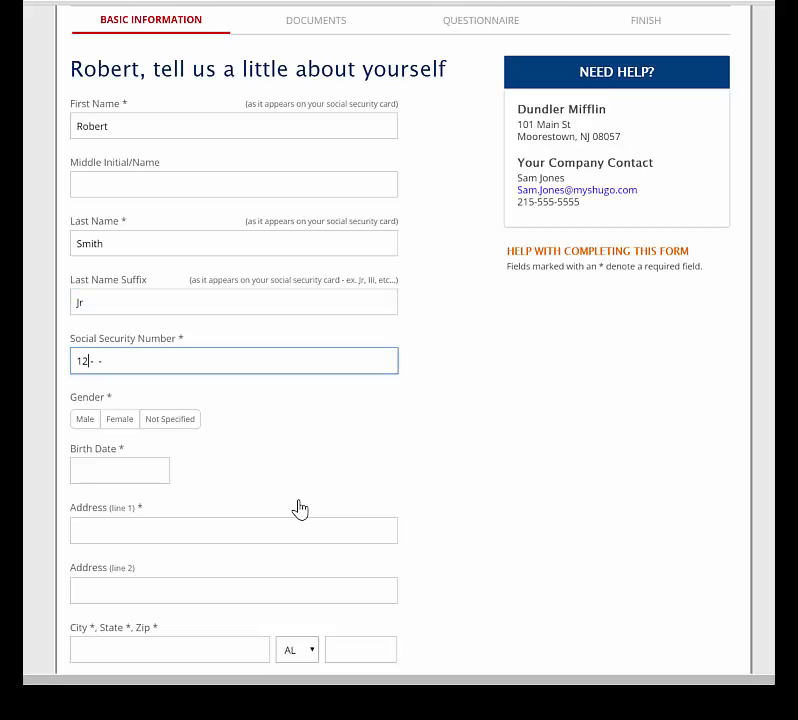
Set gender to Male and the birth date to July 2, 1980.
left_click(85, 419)
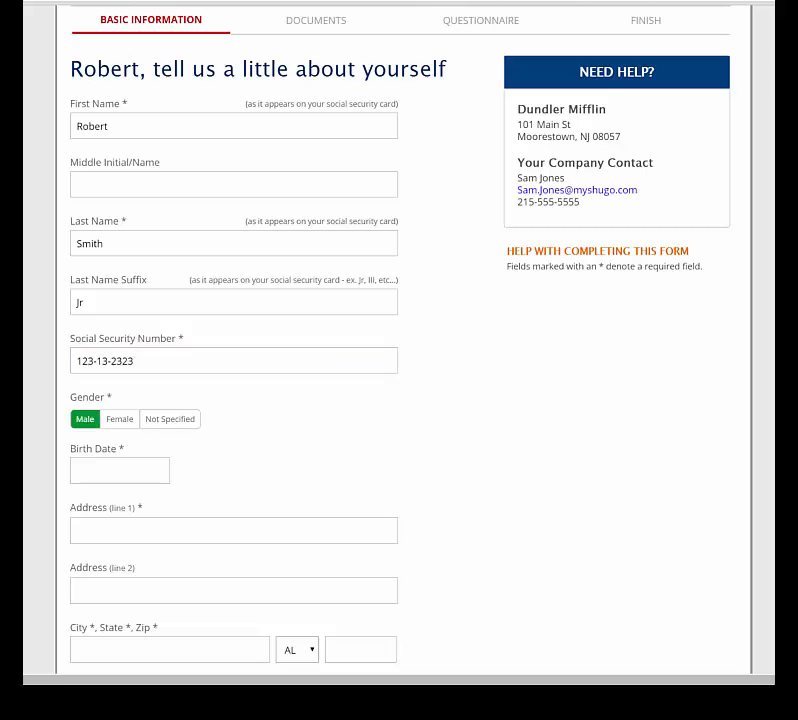
left_click(150, 467)
left_click(190, 499)
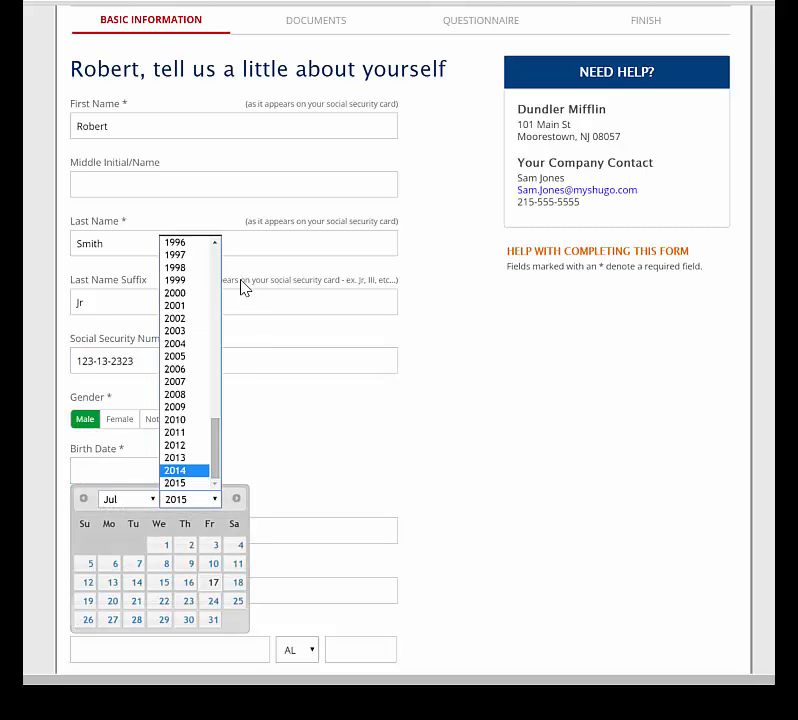
scroll(190, 360, "up", 5)
left_click(185, 261)
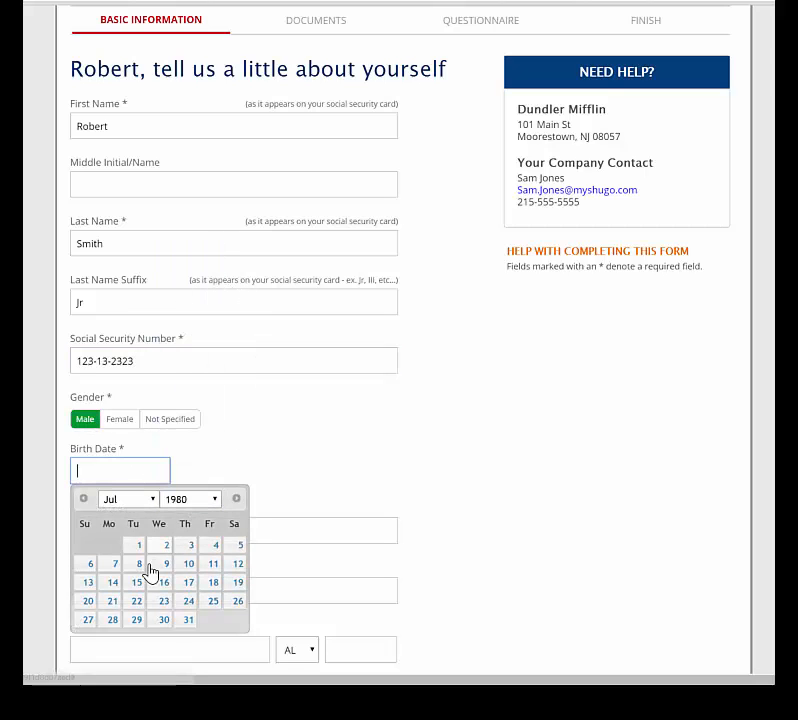
left_click(160, 545)
Enter the home street address, city, state VA and primary phone, copying it to cell phone.
left_click(224, 536)
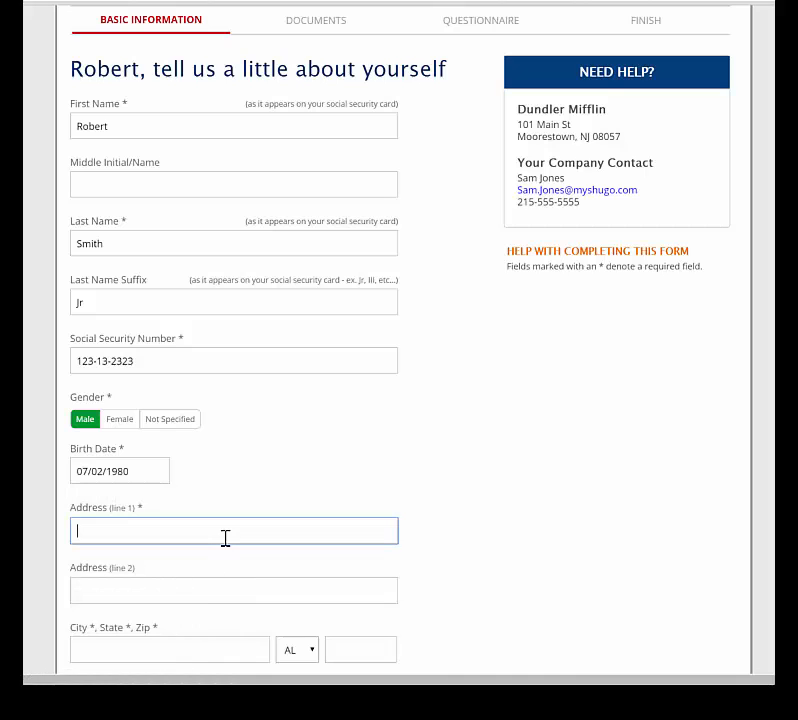
scroll(225, 538, "down", 3)
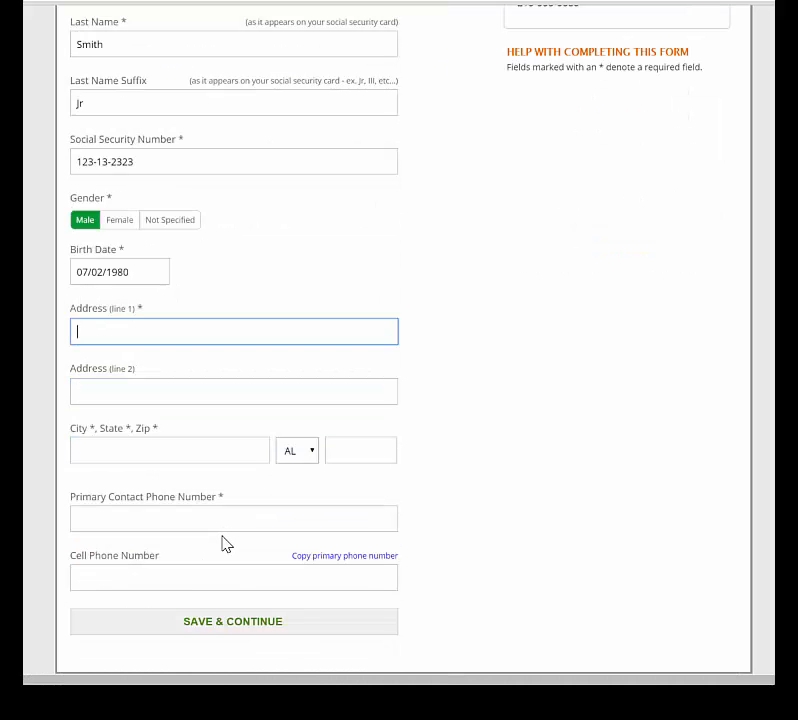
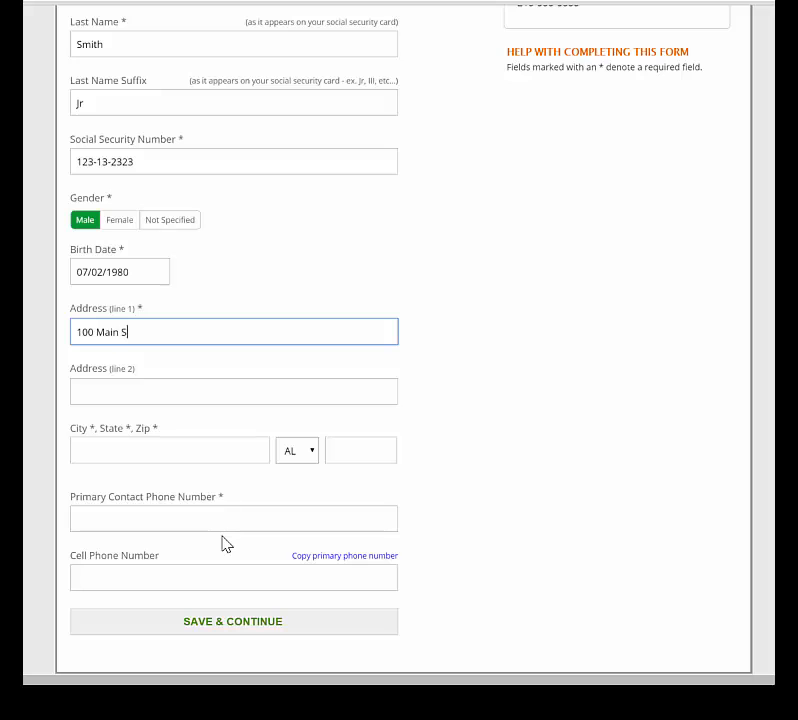
key("Tab")
key("Tab")
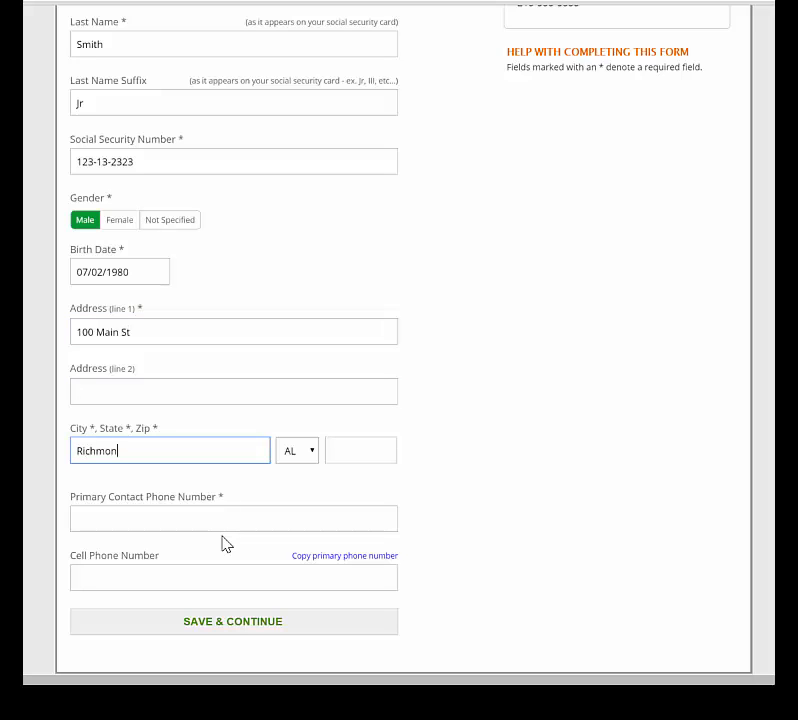
key("Tab")
key("Tab")
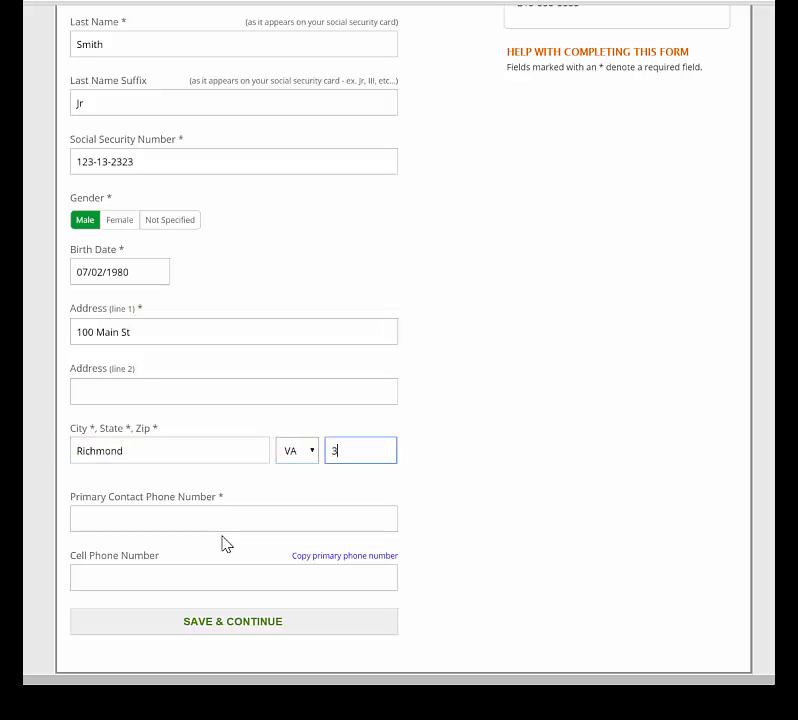
key("Tab")
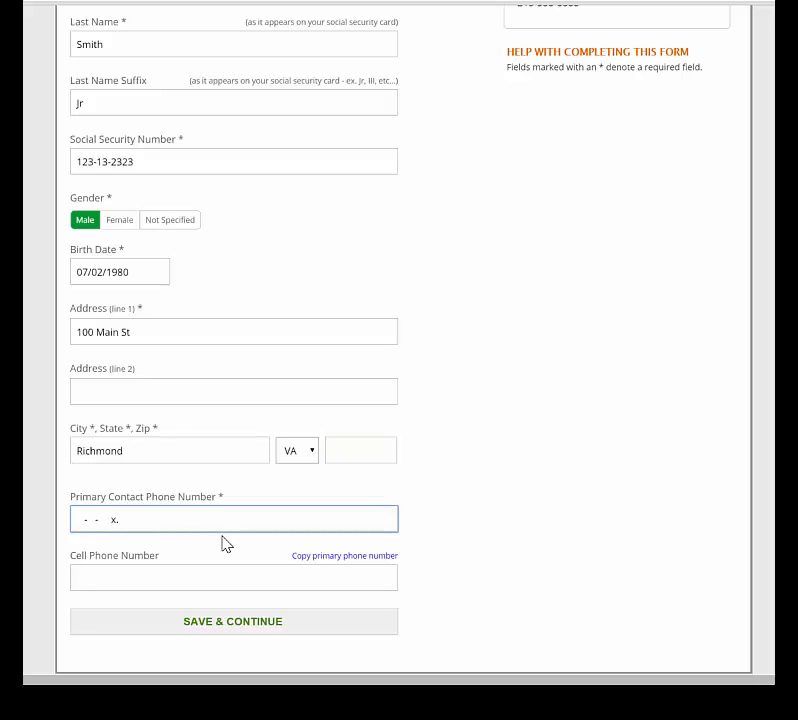
left_click(332, 557)
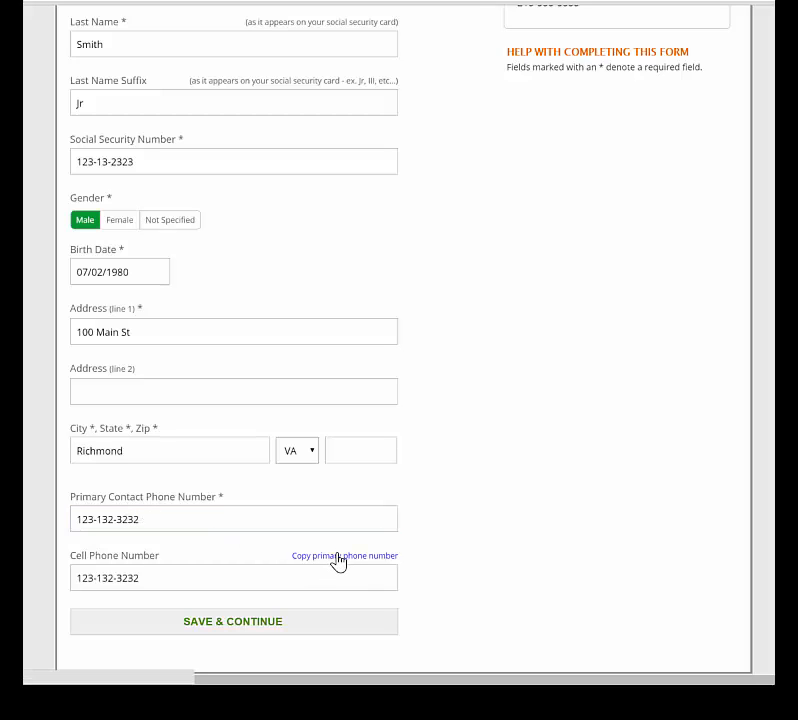
Complete the missing zip code and save the basic information.
left_click(296, 628)
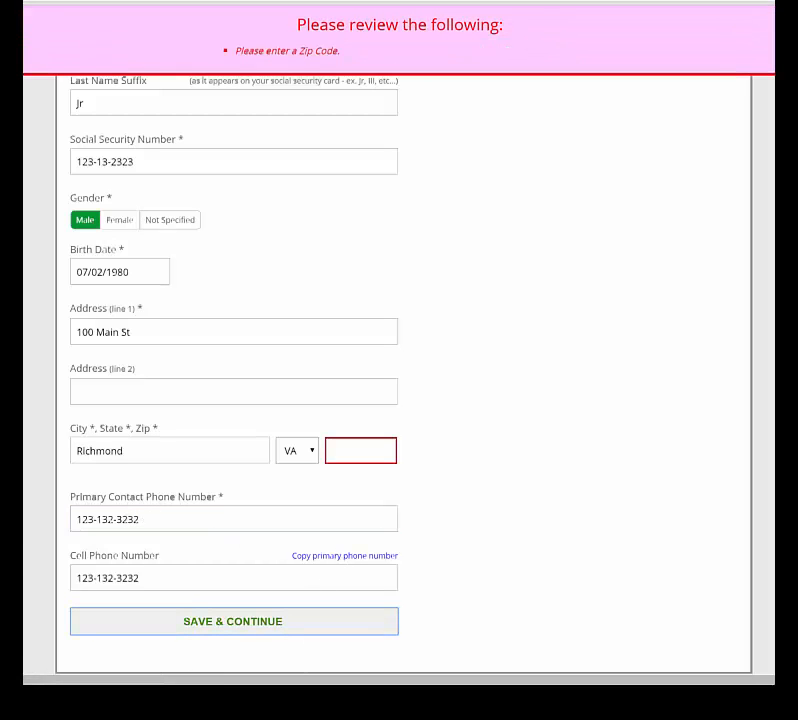
left_click(343, 455)
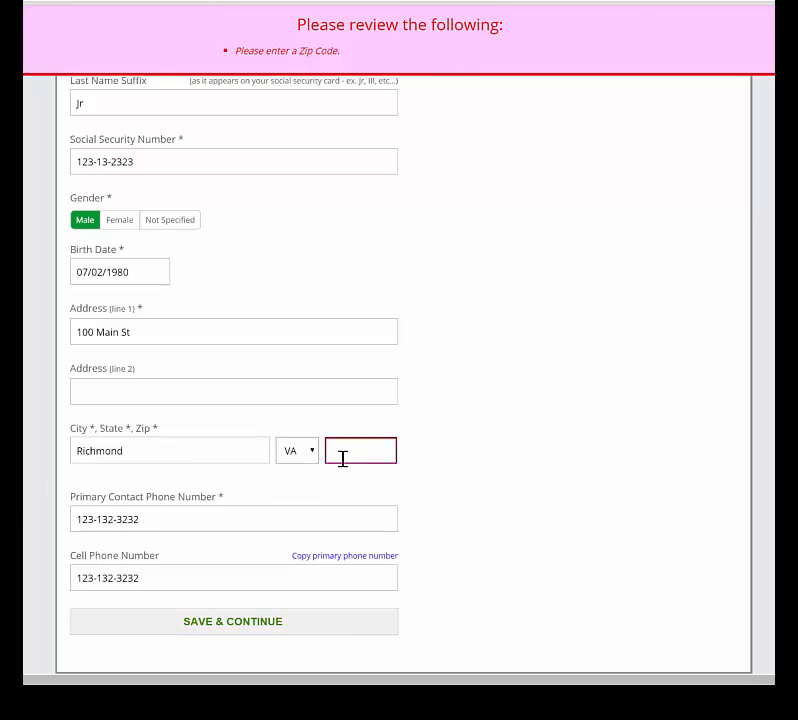
type("23")
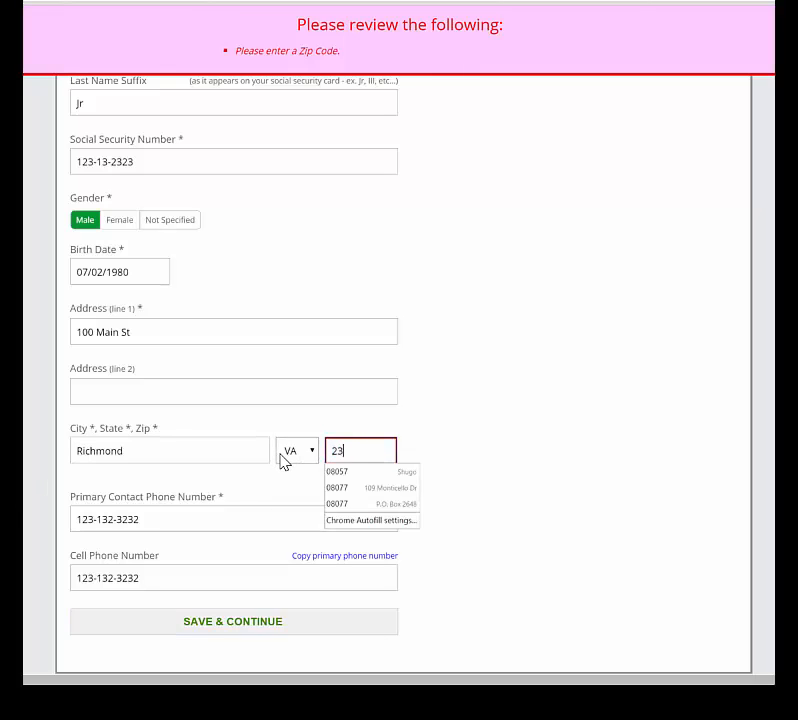
type("132")
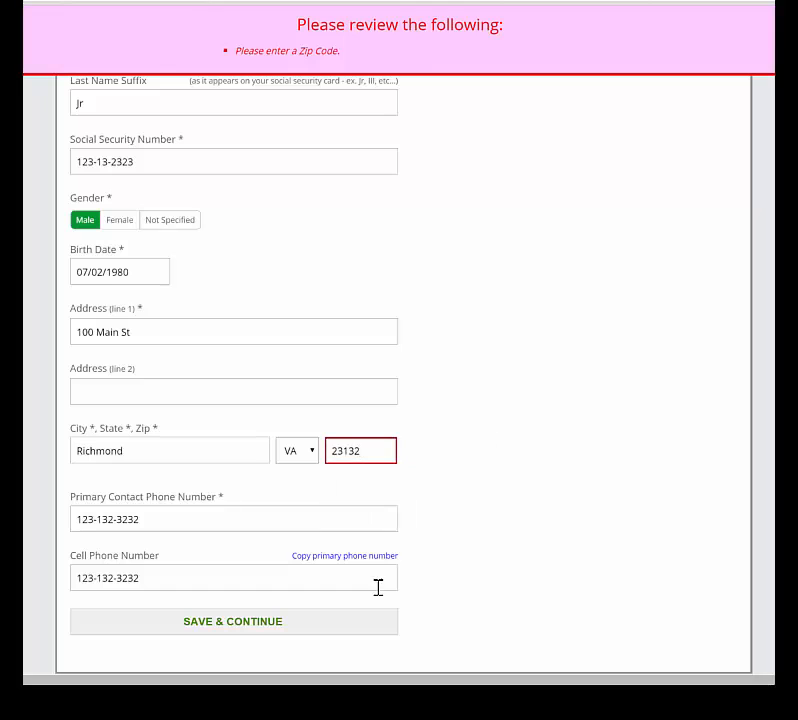
left_click(300, 624)
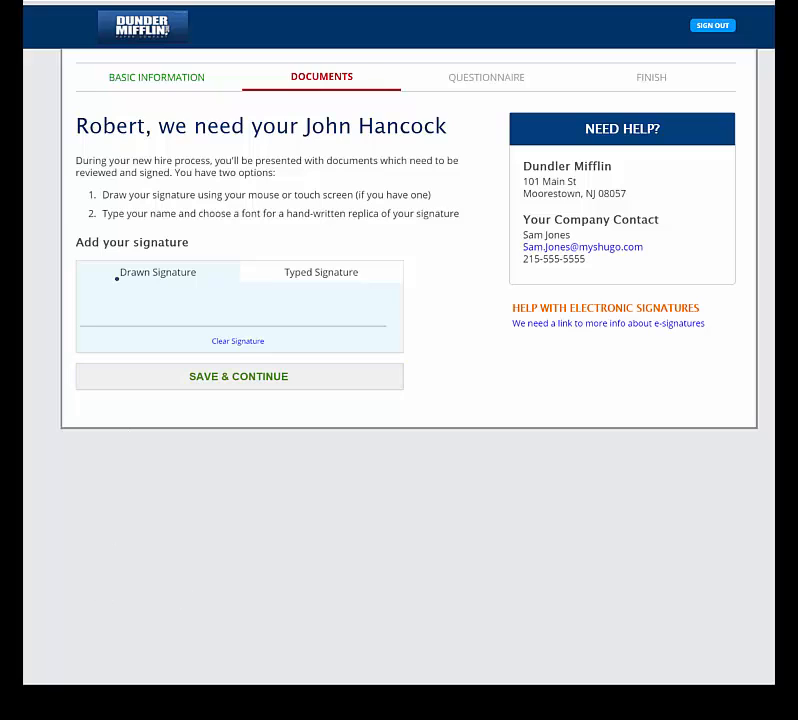
Switch from a drawn to a typed signature using the new hire's full name with suffix Jr.
mouse_move(102, 299)
left_mouse_down()
mouse_move(105, 317)
mouse_move(128, 300)
mouse_move(139, 324)
left_mouse_up()
left_click(316, 284)
left_click(228, 322)
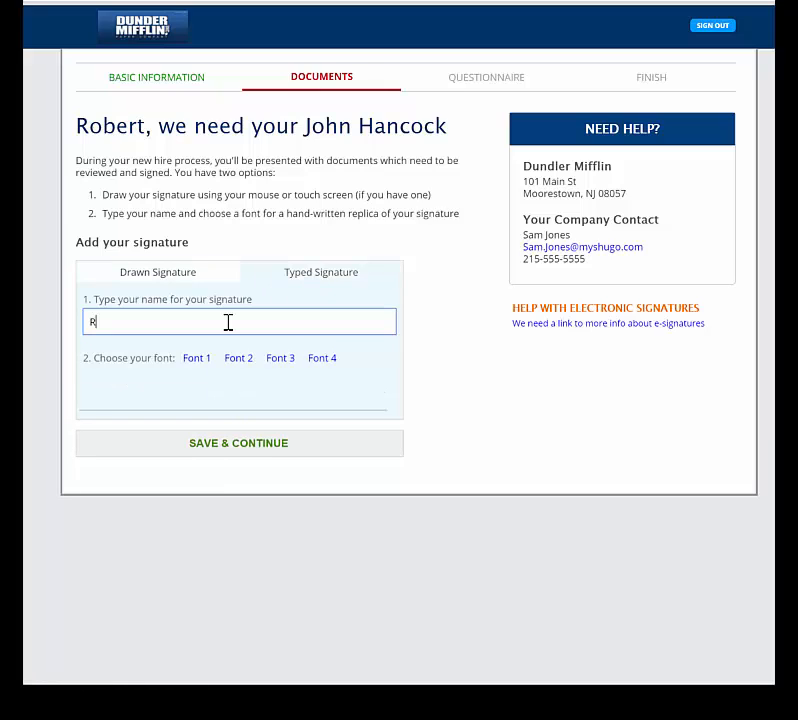
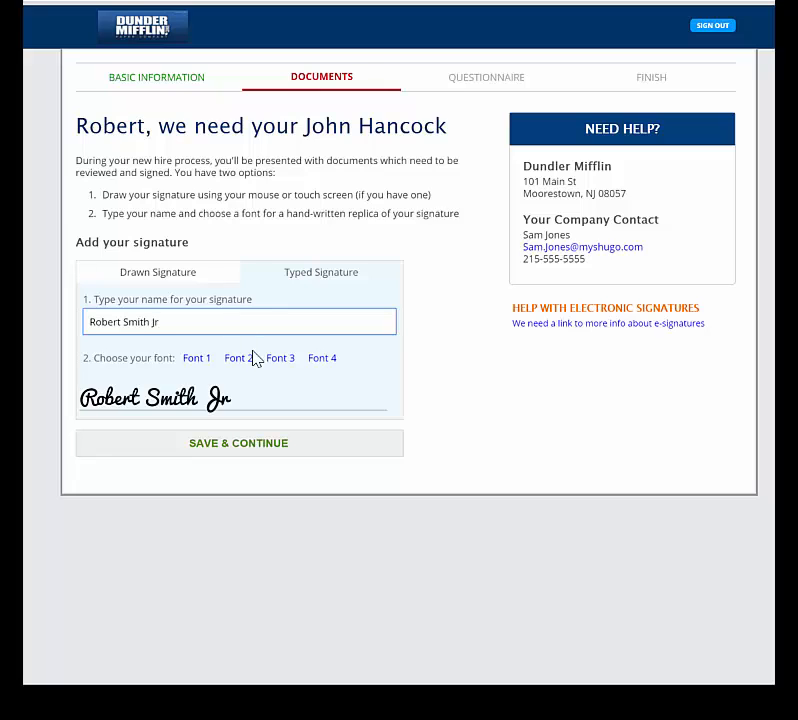
Choose Font 4 for the signature, save it, and confirm it is legally binding.
left_click(270, 362)
left_click(313, 366)
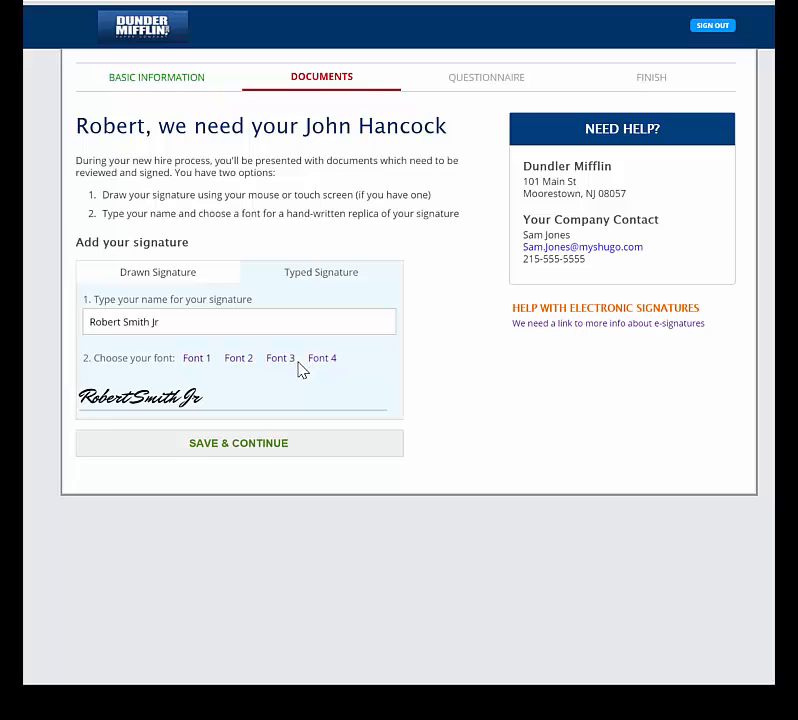
left_click(264, 451)
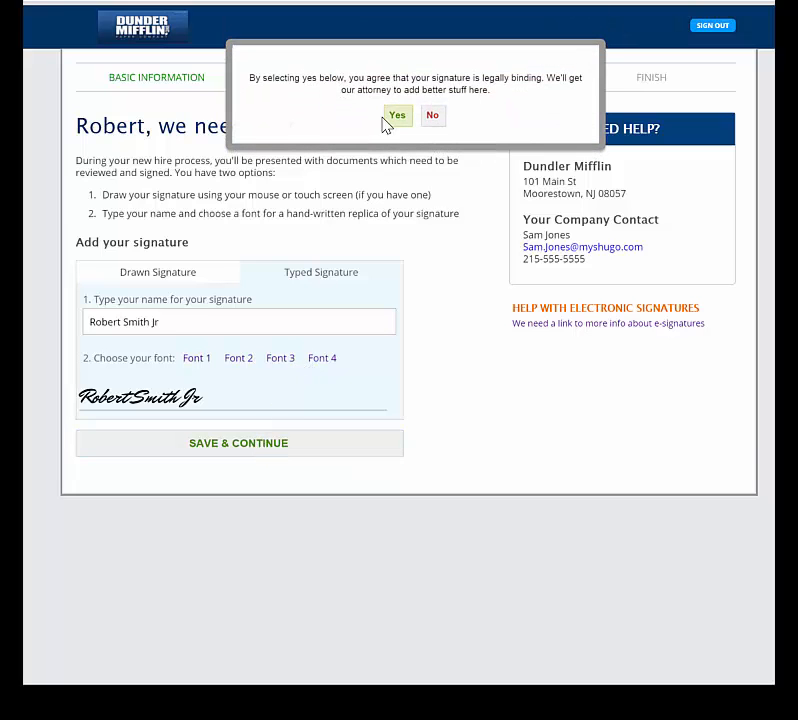
left_click(397, 115)
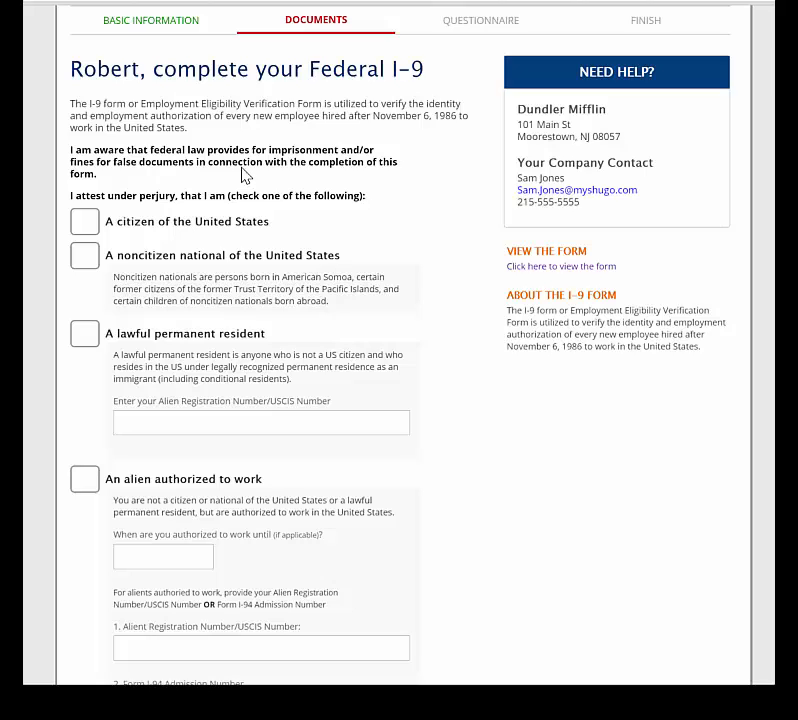
Attest U.S. citizenship on the Federal I-9 and save it with the signature.
left_click(86, 223)
scroll(270, 305, "down", 3)
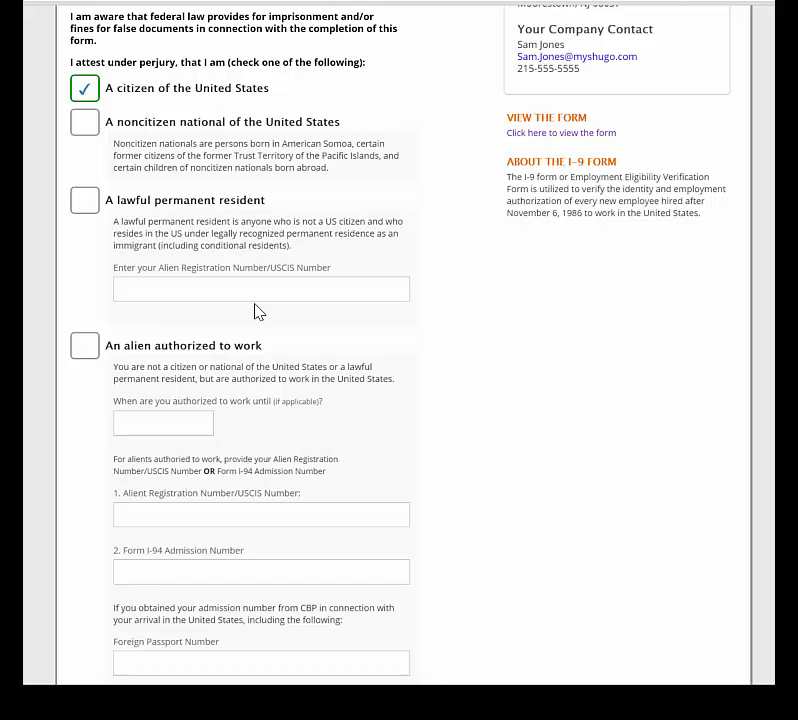
scroll(445, 308, "down", 5)
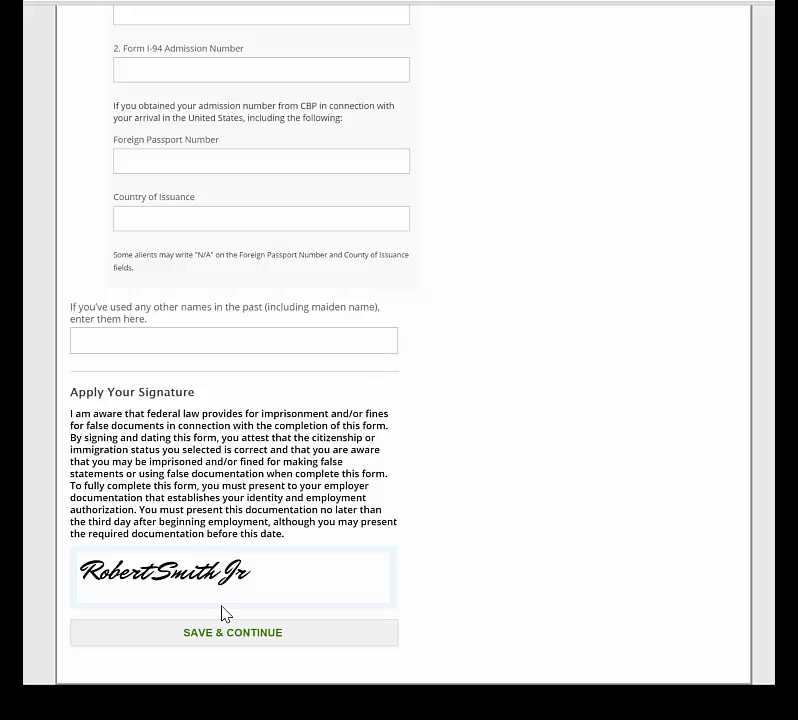
left_click(218, 641)
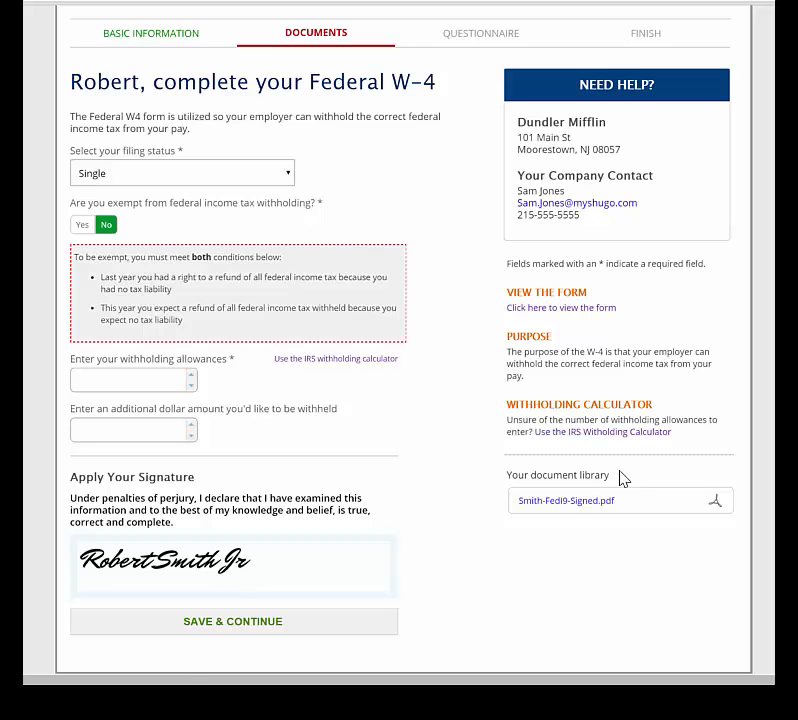
Save the signed I-9 PDF from the document library to the computer.
left_click(567, 511)
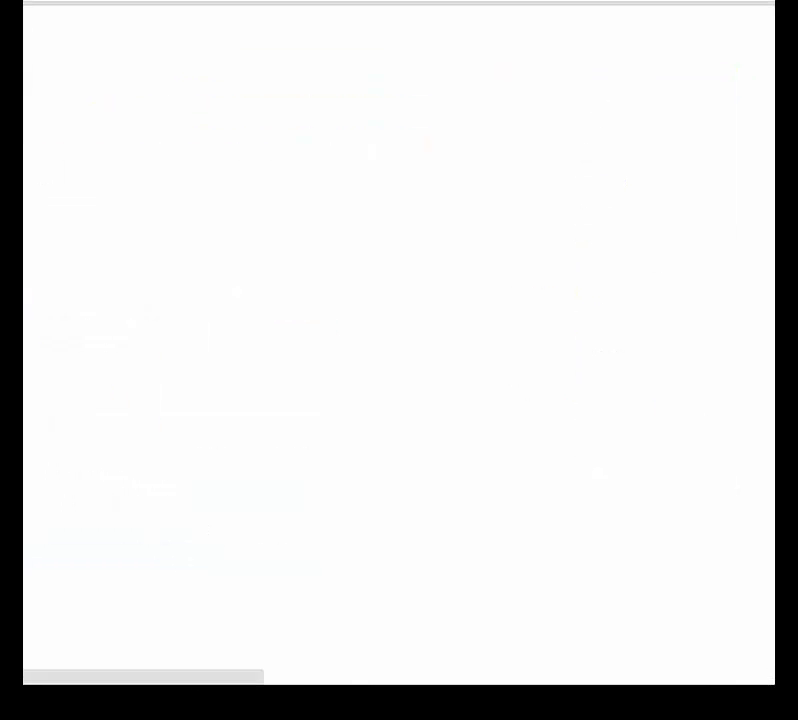
left_click(337, 310)
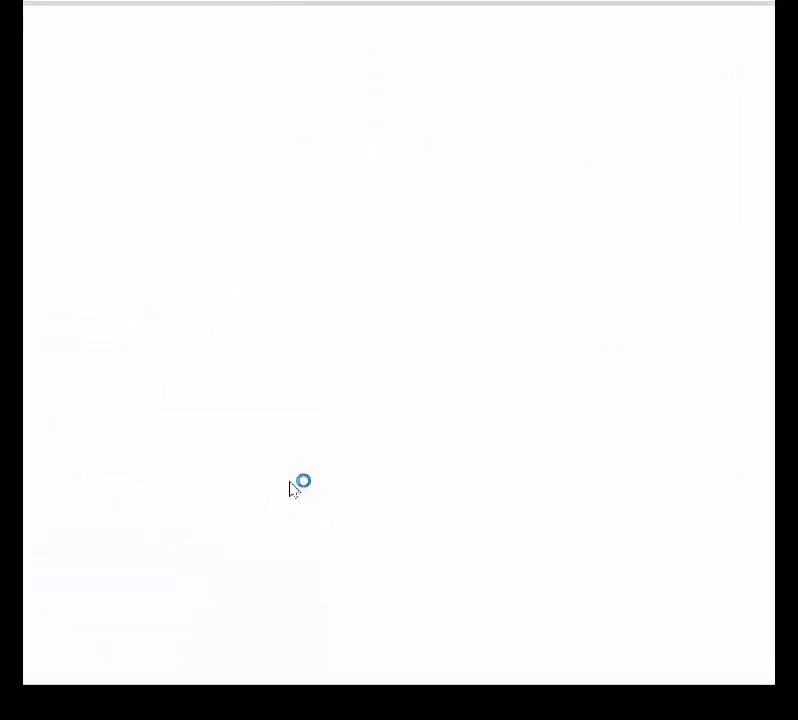
scroll(390, 338, "down", 20)
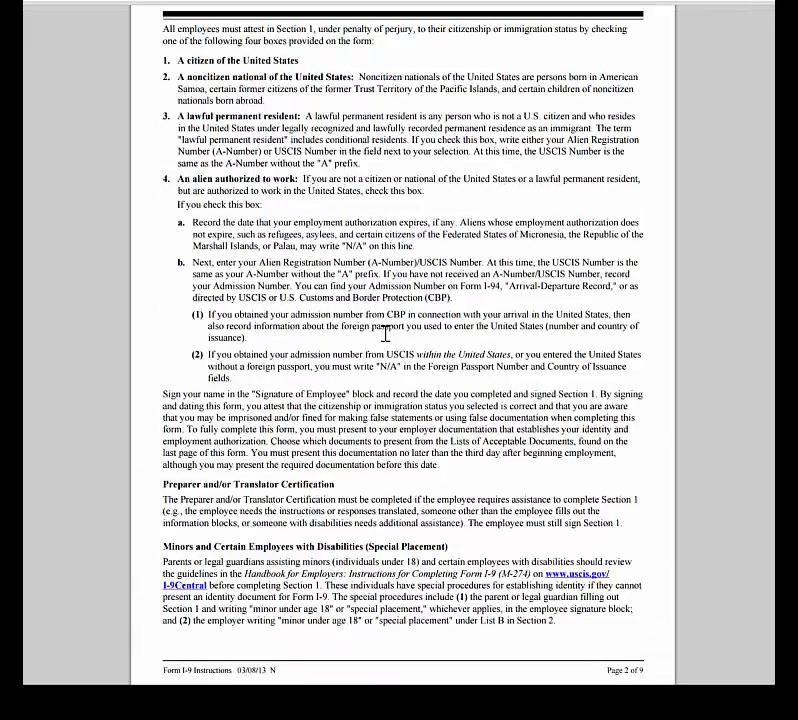
scroll(387, 340, "down", 20)
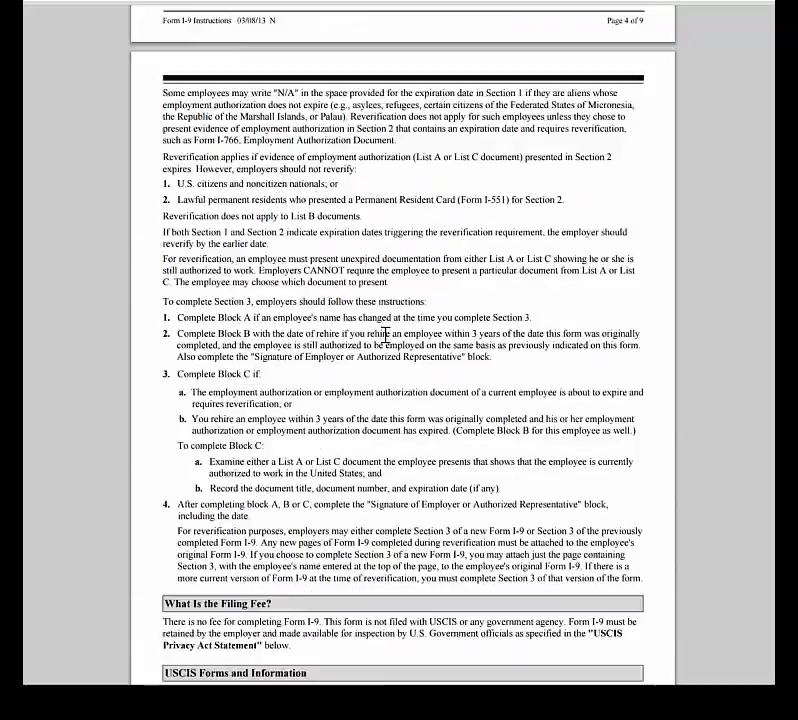
scroll(385, 335, "down", 8)
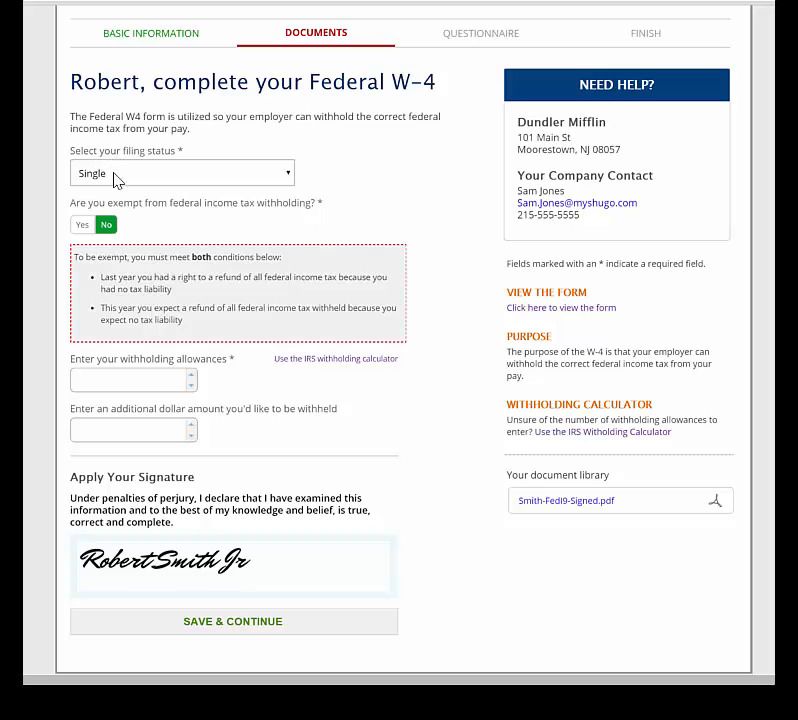
Enter 3 withholding allowances on the Federal W-4 and save it.
left_click(78, 379)
type("3")
left_click_drag(507, 291, 600, 291)
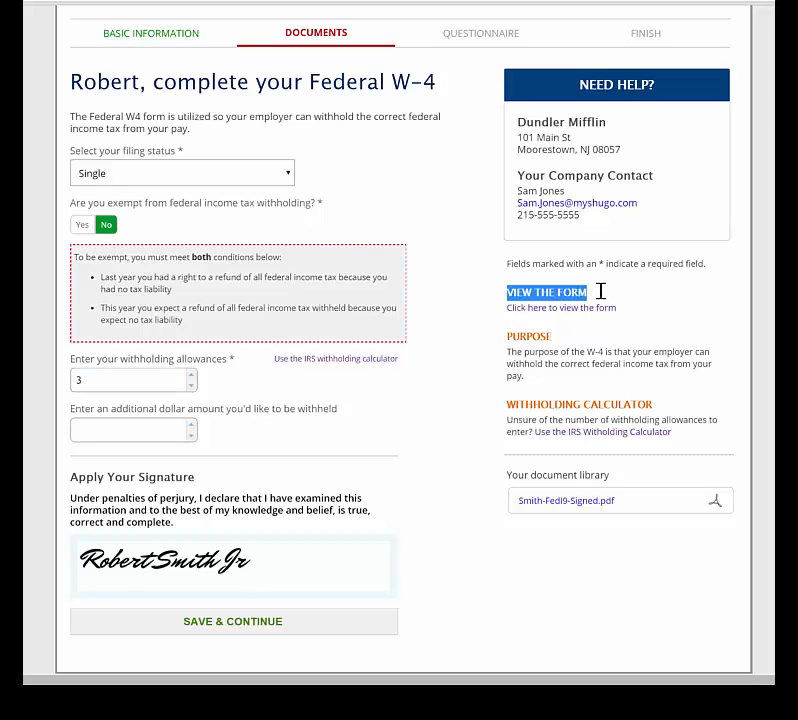
left_click(620, 350)
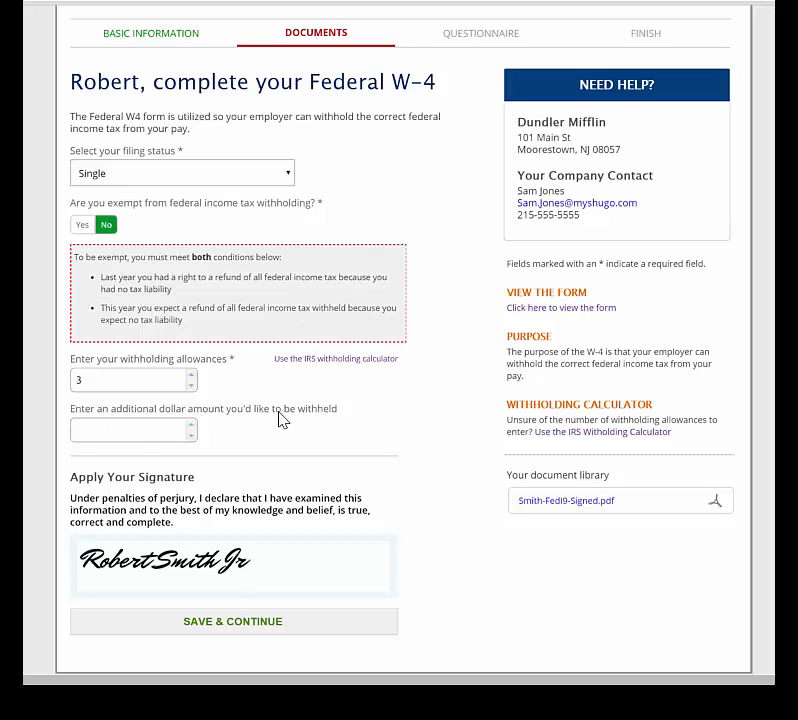
left_click(210, 620)
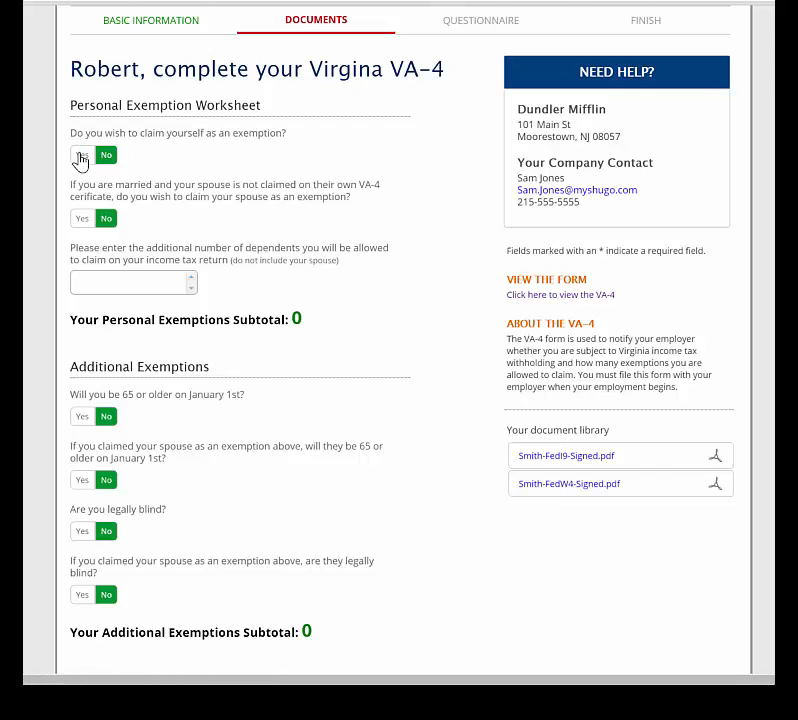
Claim yourself, your spouse and 2 dependents on the VA-4, then save it signed.
left_click(82, 155)
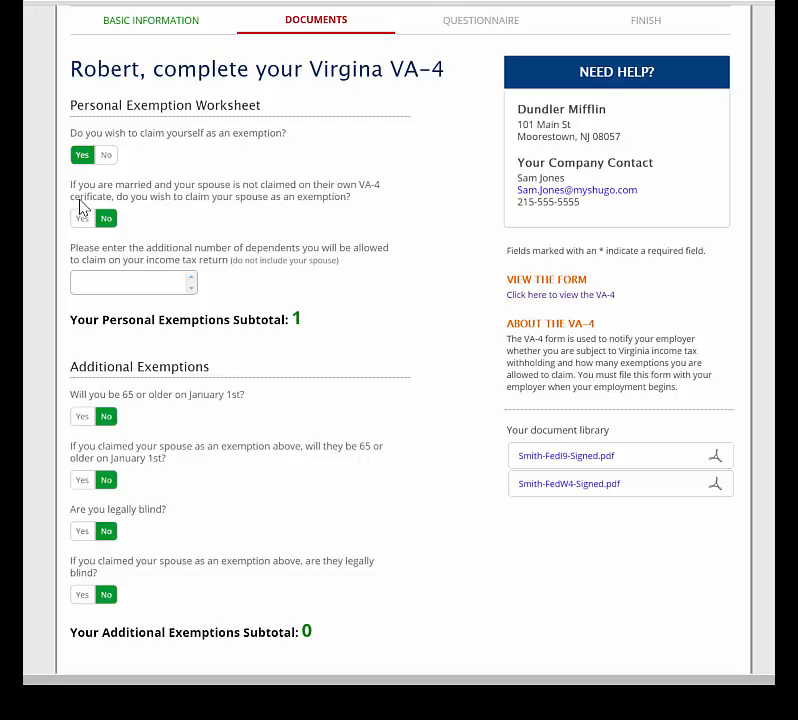
left_click(82, 218)
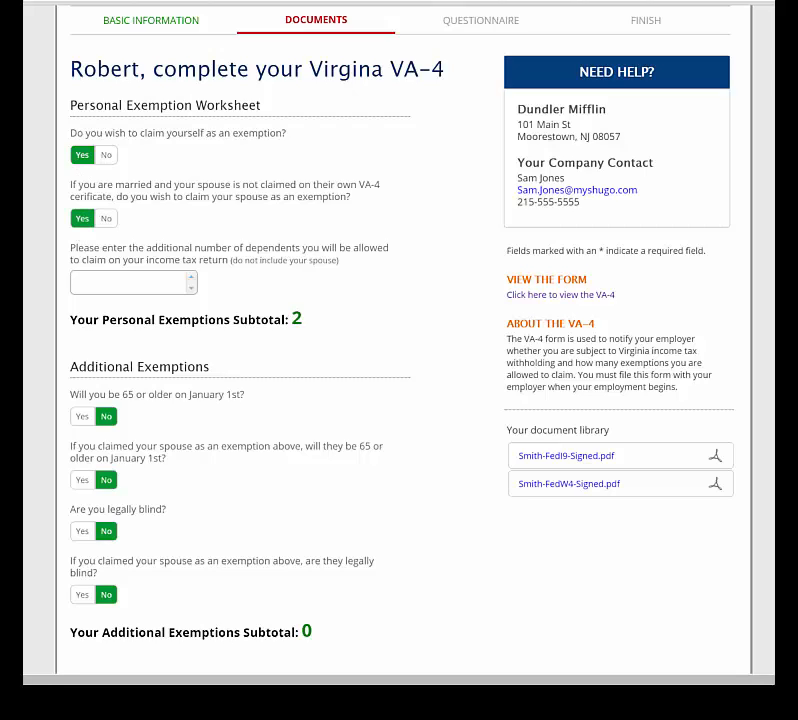
left_click(115, 283)
type("2")
double_click(297, 319)
left_click(303, 346)
scroll(250, 326, "down", 2)
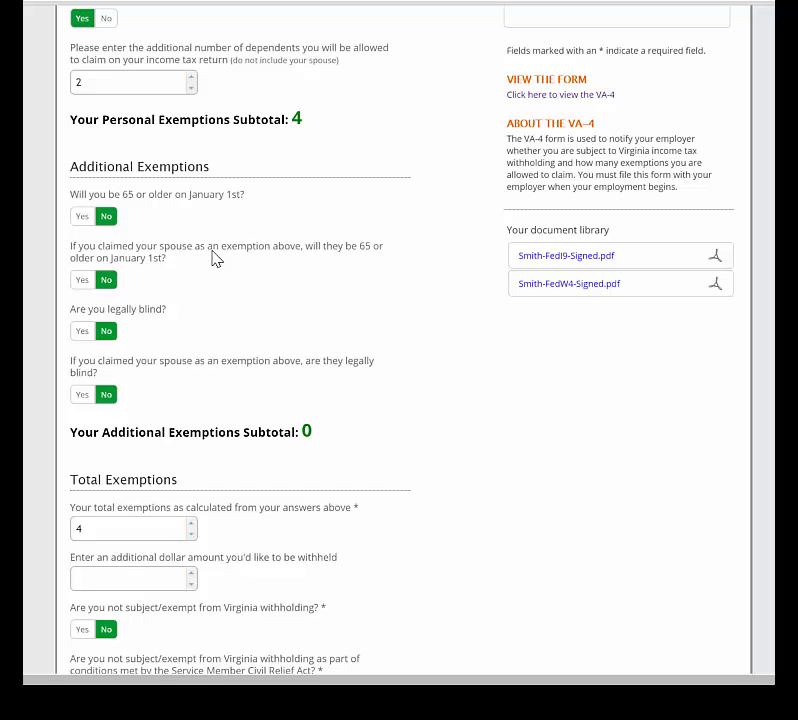
scroll(213, 258, "down", 2)
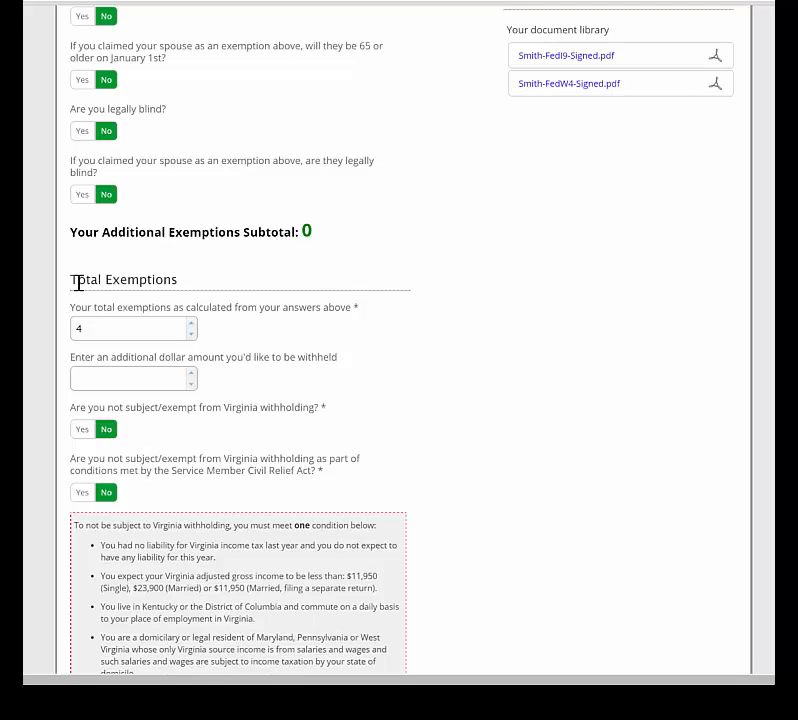
scroll(272, 282, "down", 2)
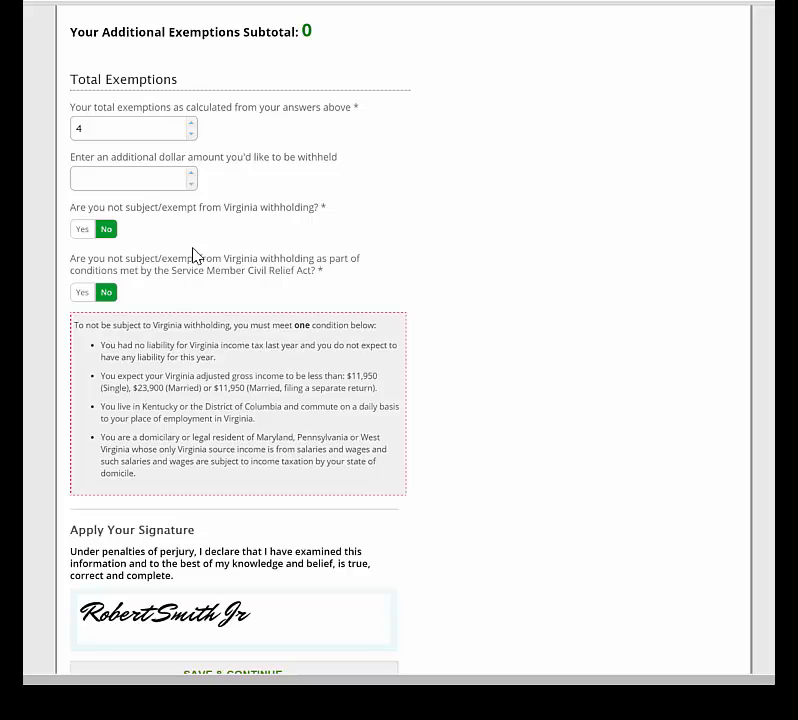
scroll(195, 256, "down", 1)
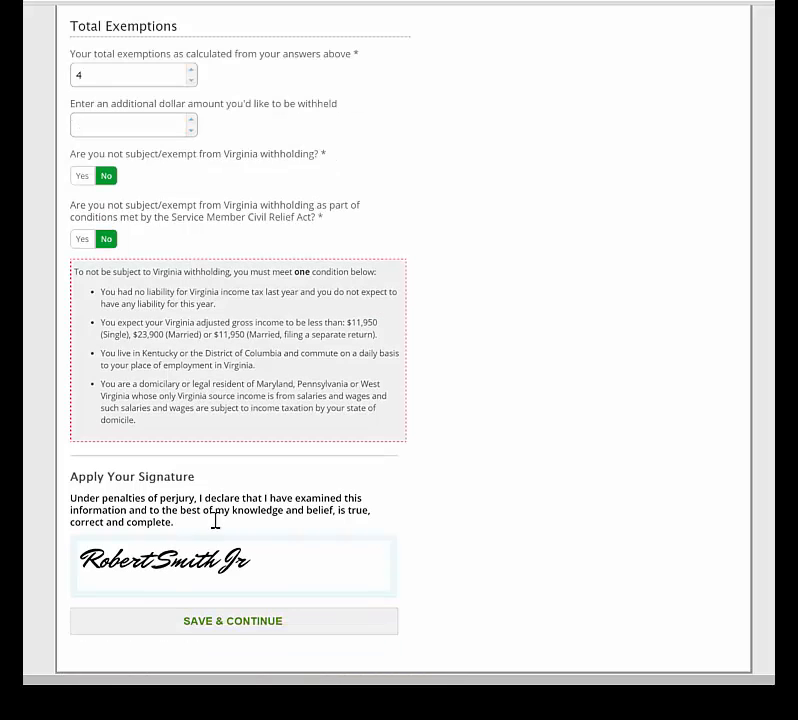
left_click(212, 625)
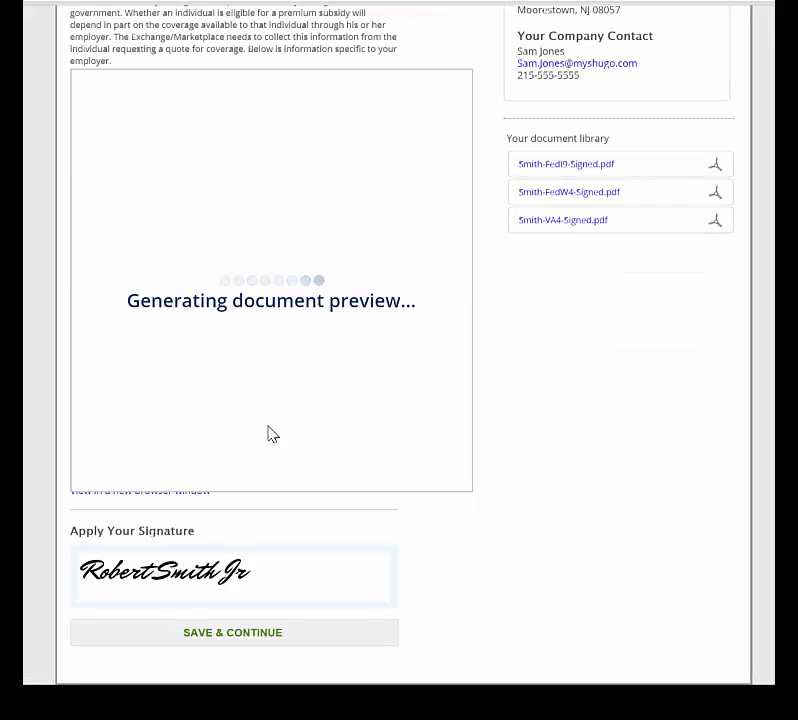
Scroll through the healthcare coverage notice and zoom in and out on its Part B.
scroll(268, 433, "up", 3)
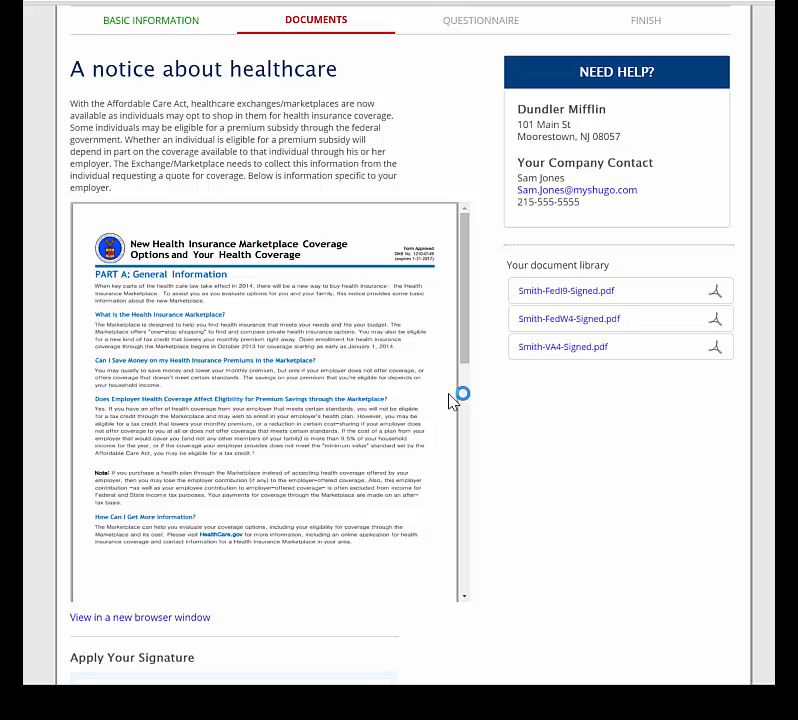
left_click_drag(467, 233, 467, 388)
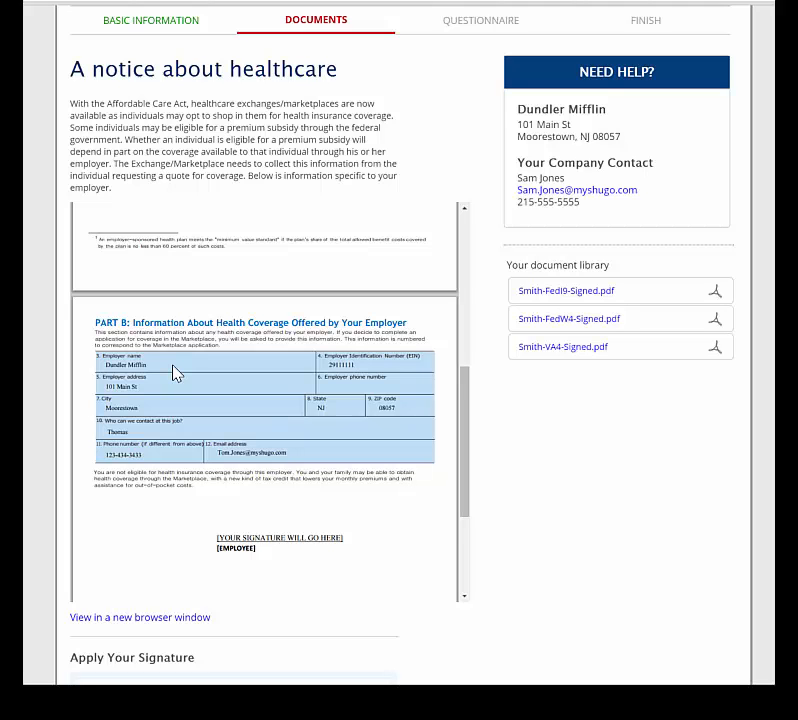
scroll(196, 412, "up", 5)
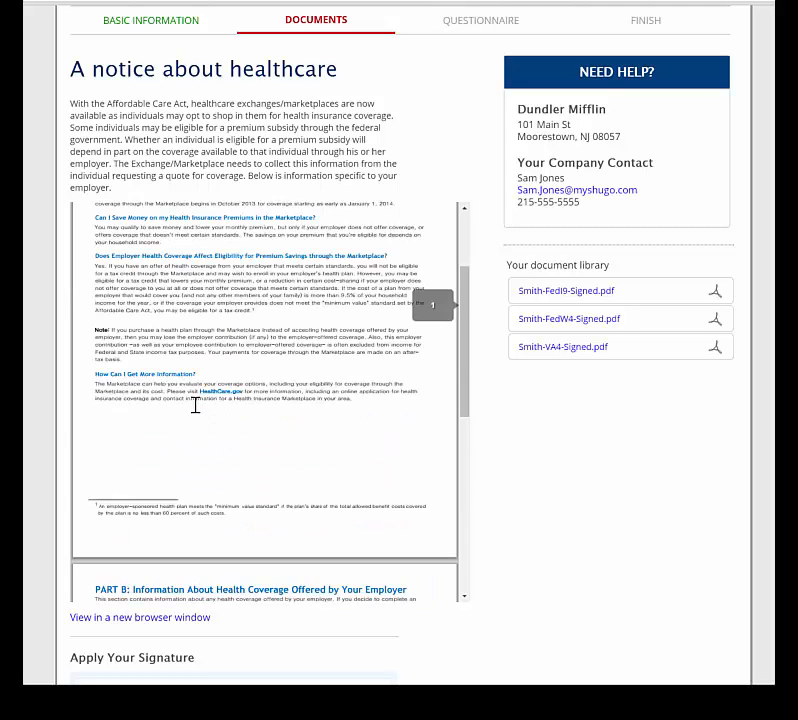
scroll(255, 429, "down", 5)
mouse_move(390, 588)
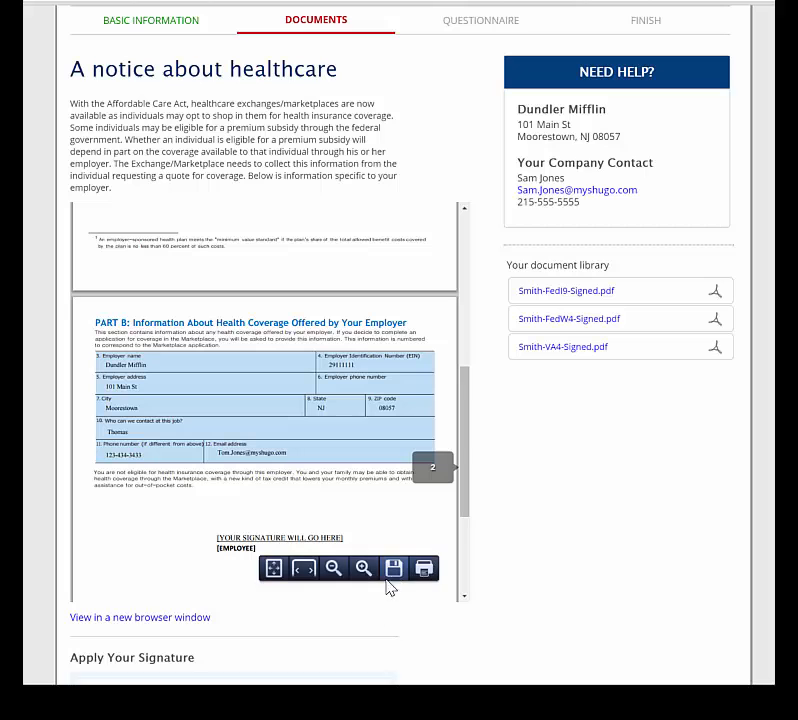
left_click(364, 568)
left_click(364, 568)
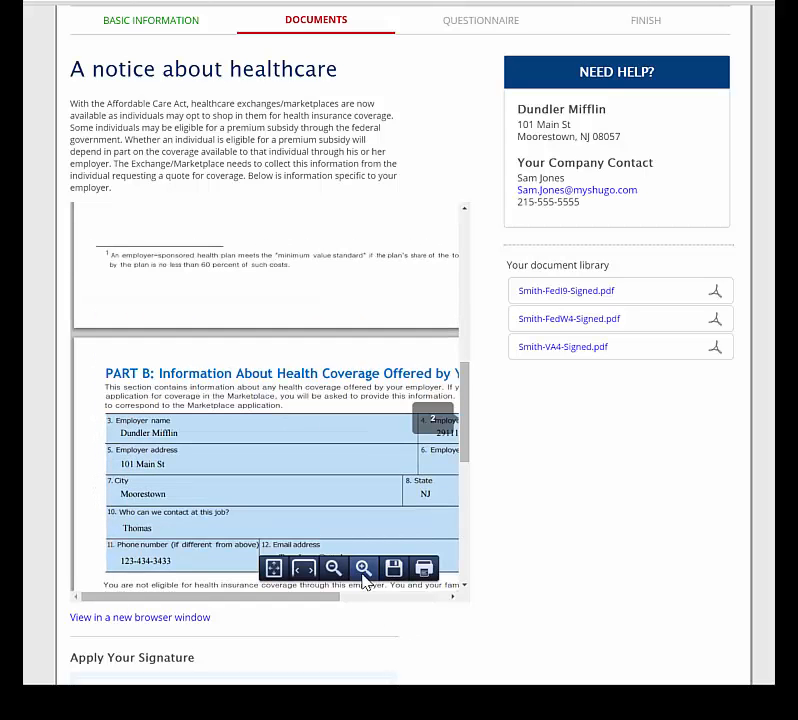
left_click(333, 568)
left_click(333, 568)
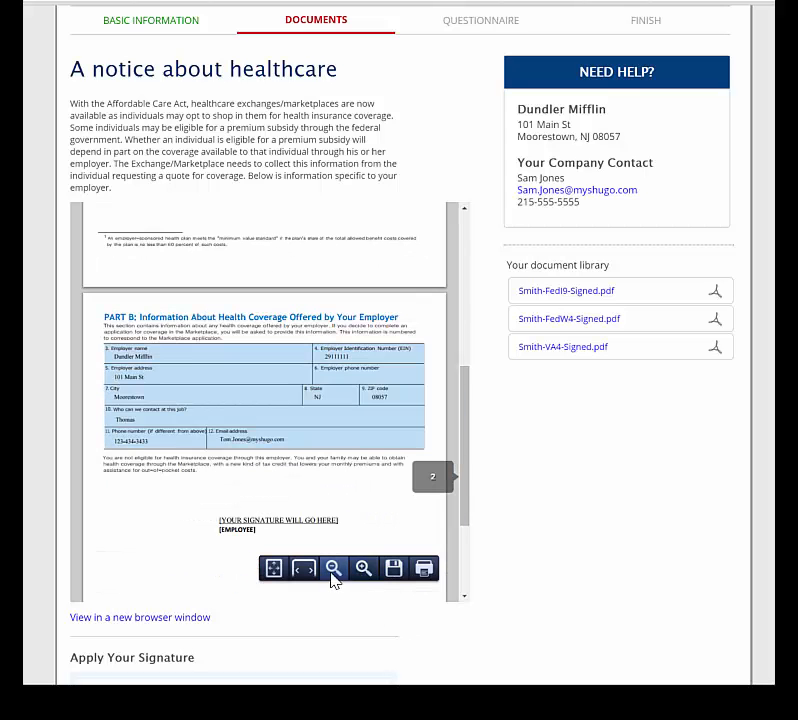
View the notice in a new window down to its employee signature line and signature box.
left_click(148, 619)
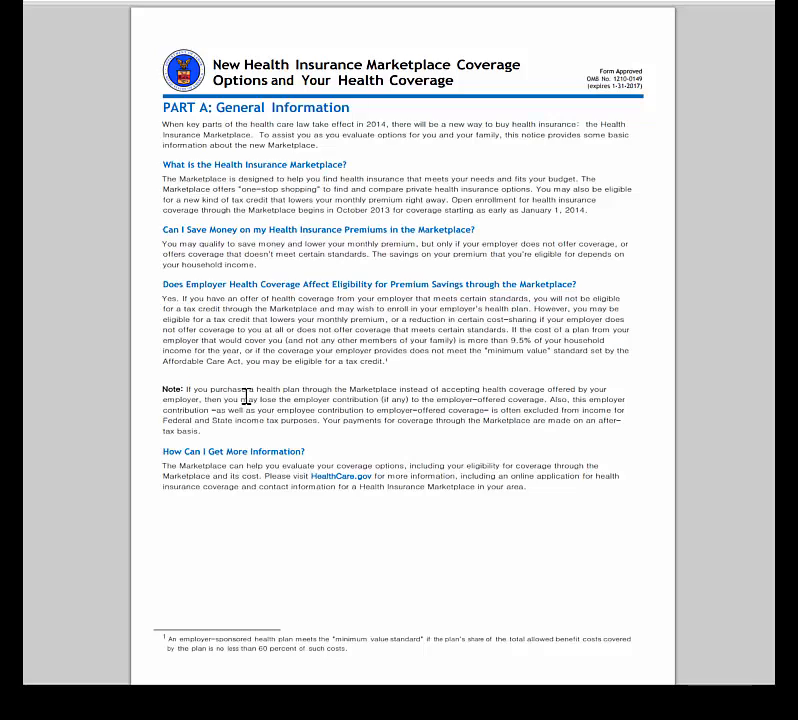
scroll(248, 402, "down", 5)
scroll(290, 419, "down", 4)
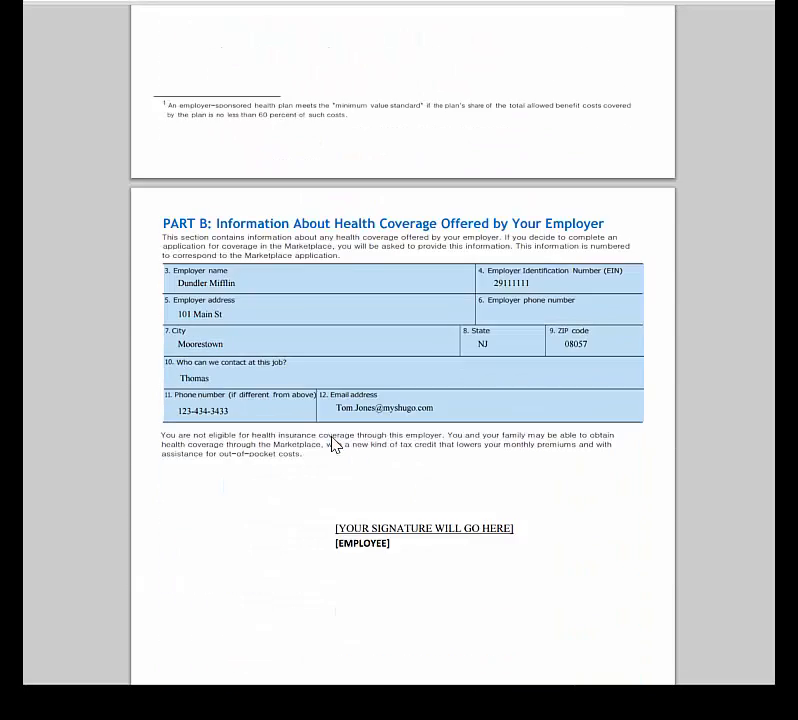
left_click_drag(338, 331, 518, 329)
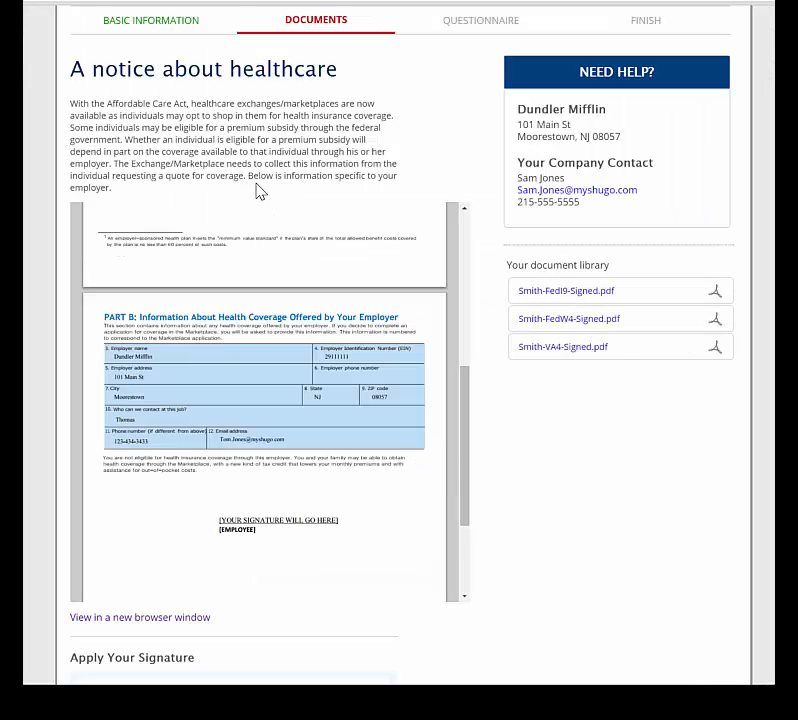
scroll(258, 190, "down", 1)
scroll(228, 207, "down", 2)
scroll(196, 550, "down", 1)
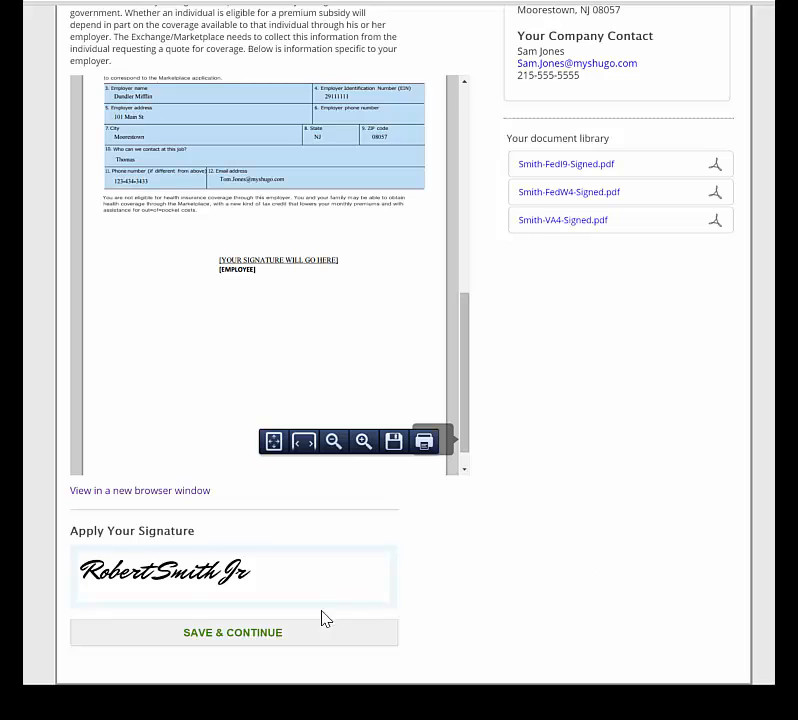
Save the signed healthcare notice and begin reviewing the IP and Confidentiality Agreement.
left_click(300, 632)
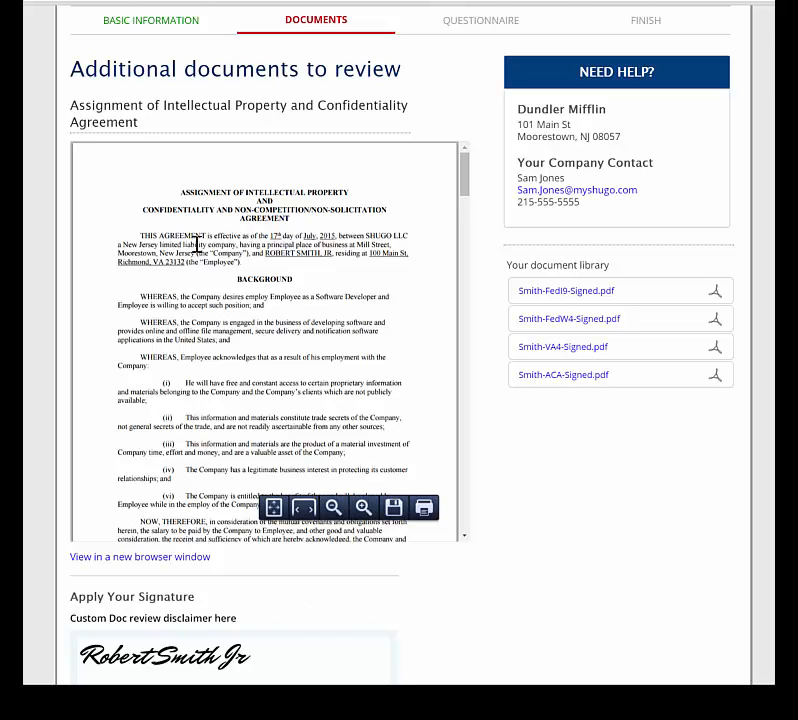
left_click_drag(264, 254, 337, 256)
left_click(330, 321)
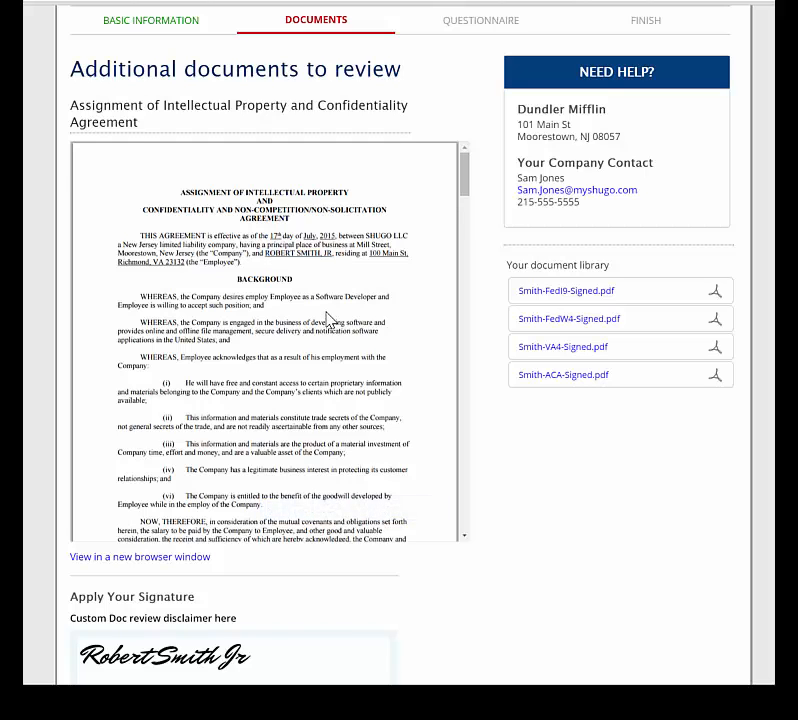
Read the agreement through to its last page and submit it signed.
scroll(330, 320, "down", 3)
scroll(330, 320, "down", 5)
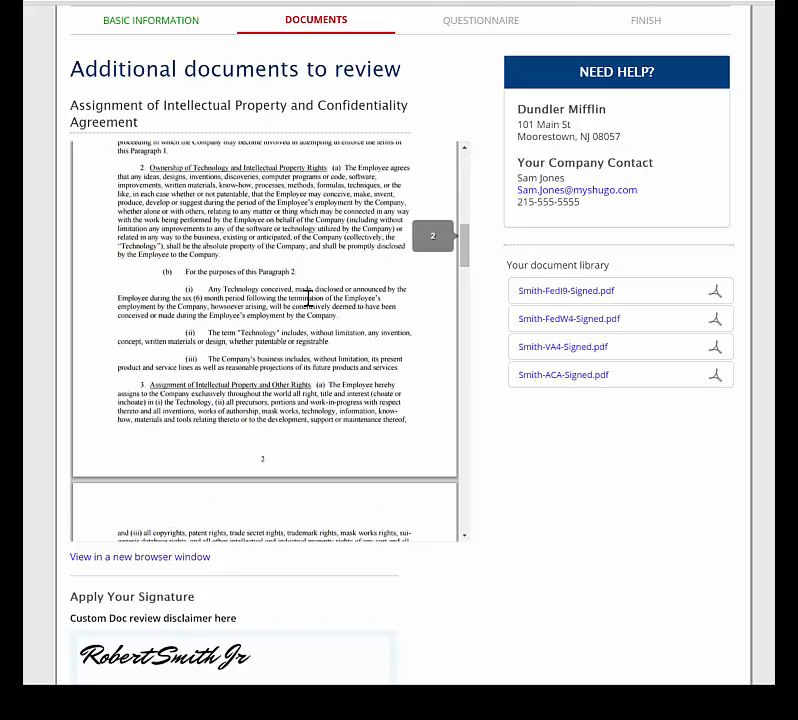
scroll(300, 284, "down", 5)
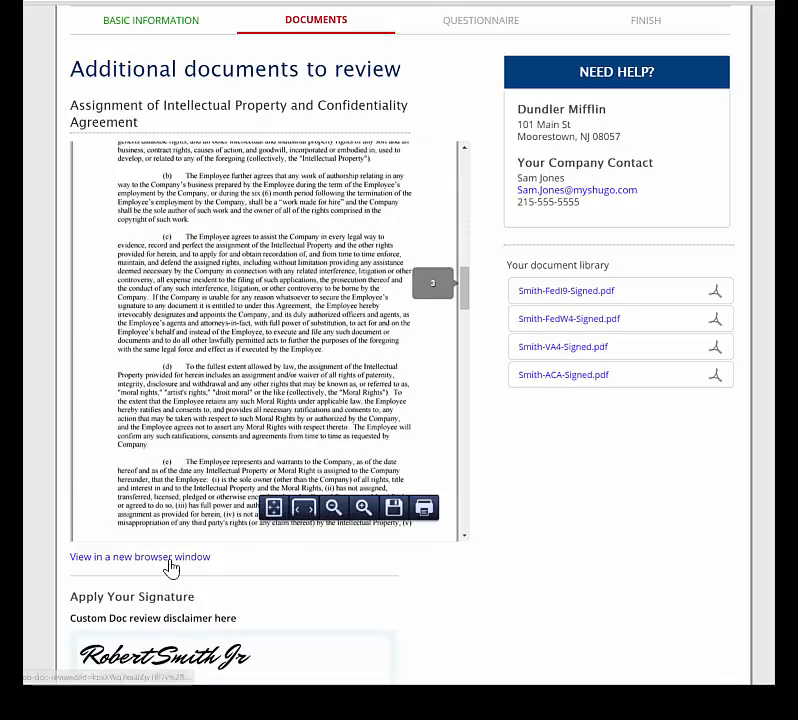
scroll(276, 290, "down", 10)
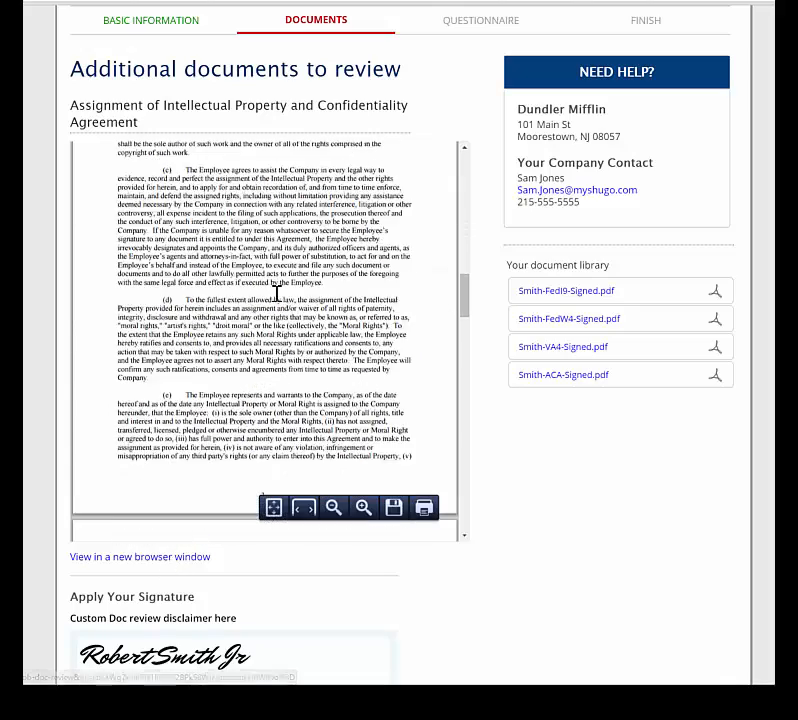
scroll(277, 293, "down", 9)
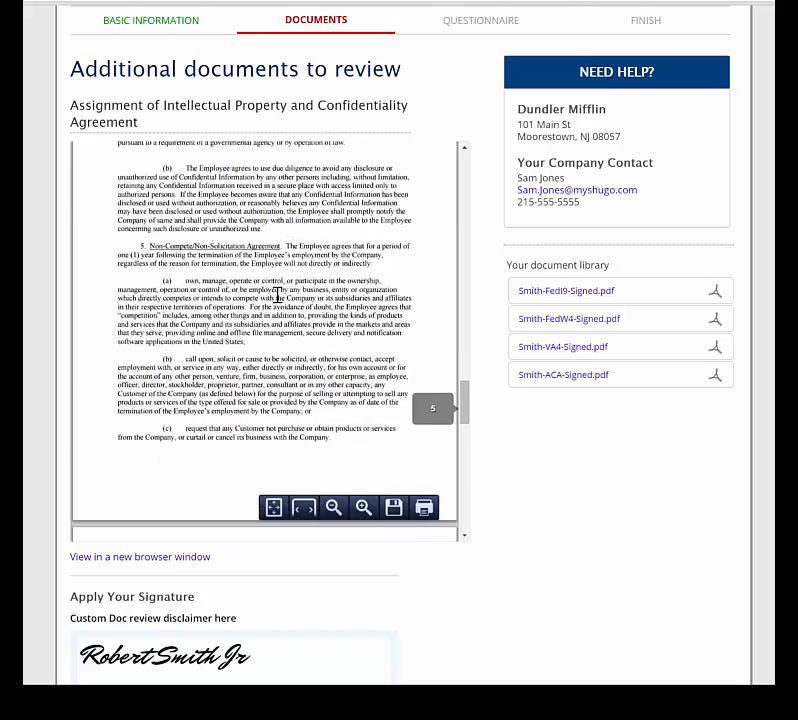
scroll(277, 294, "down", 8)
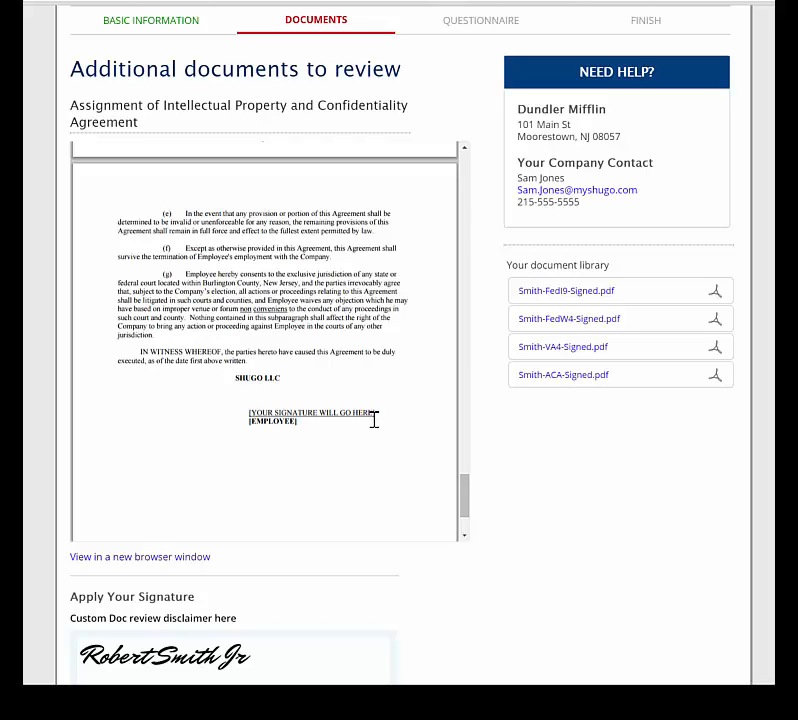
scroll(552, 486, "down", 2)
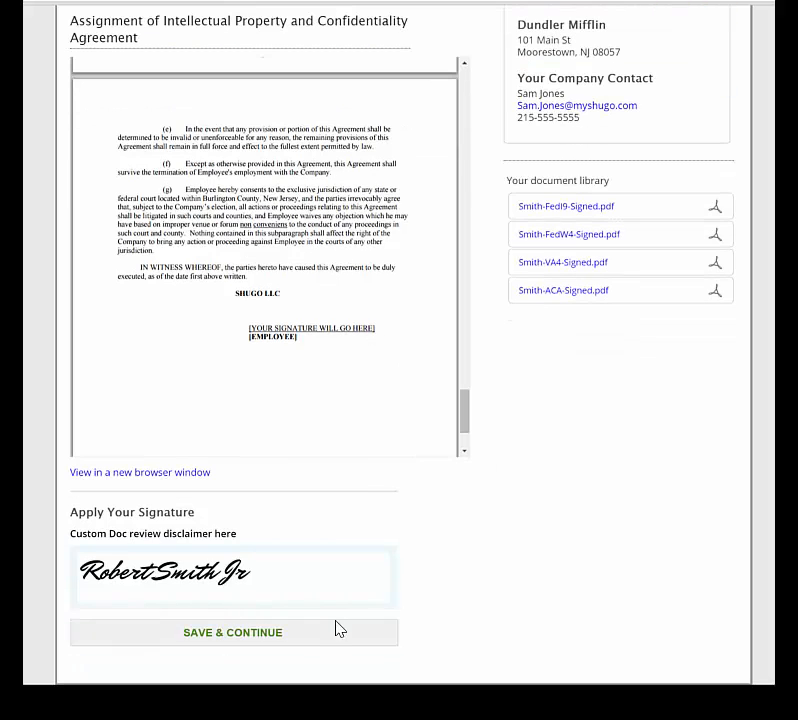
left_click(300, 632)
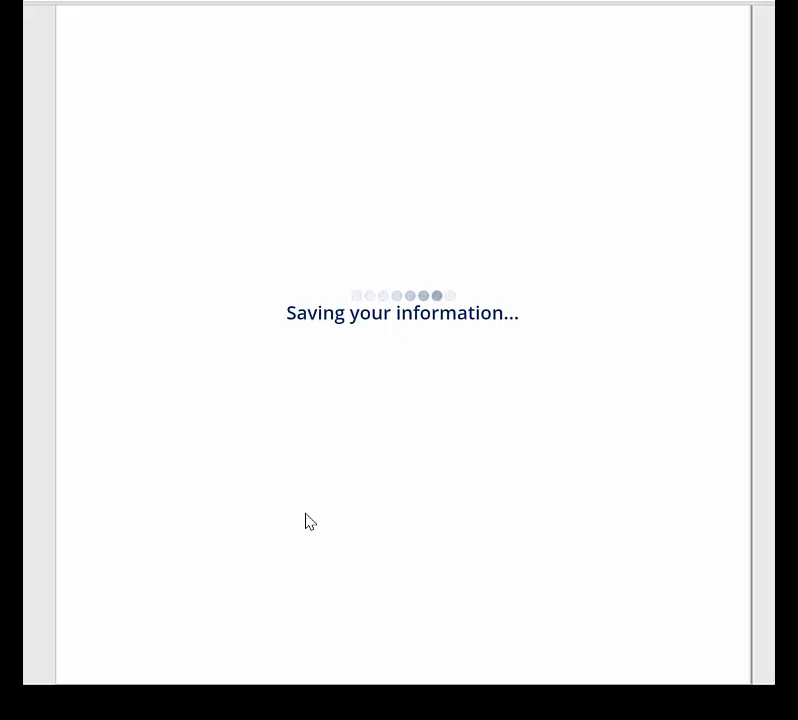
Scroll through the Employee Handbook 2015 past the acknowledgment, then save it and continue.
scroll(305, 520, "up", 1)
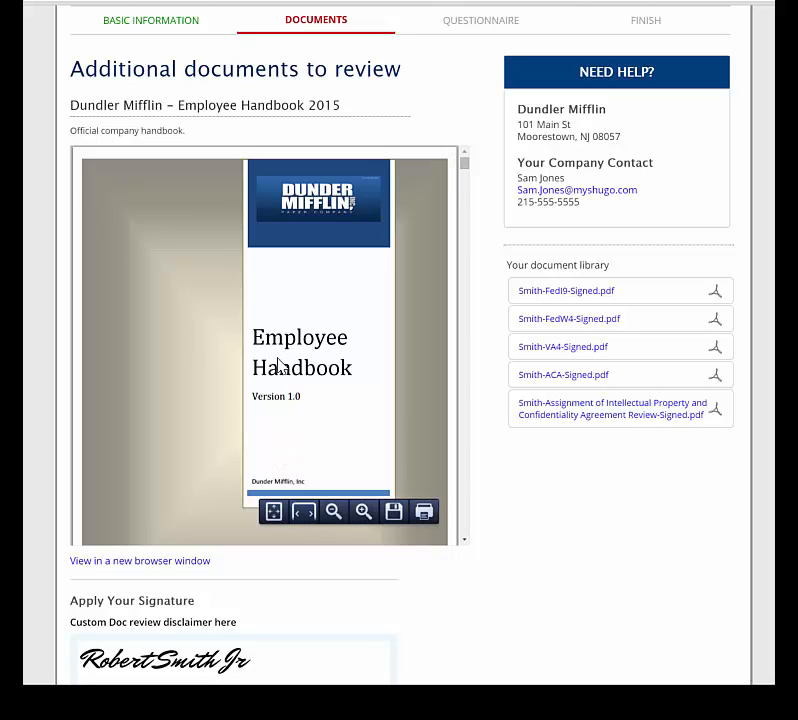
scroll(280, 365, "down", 15)
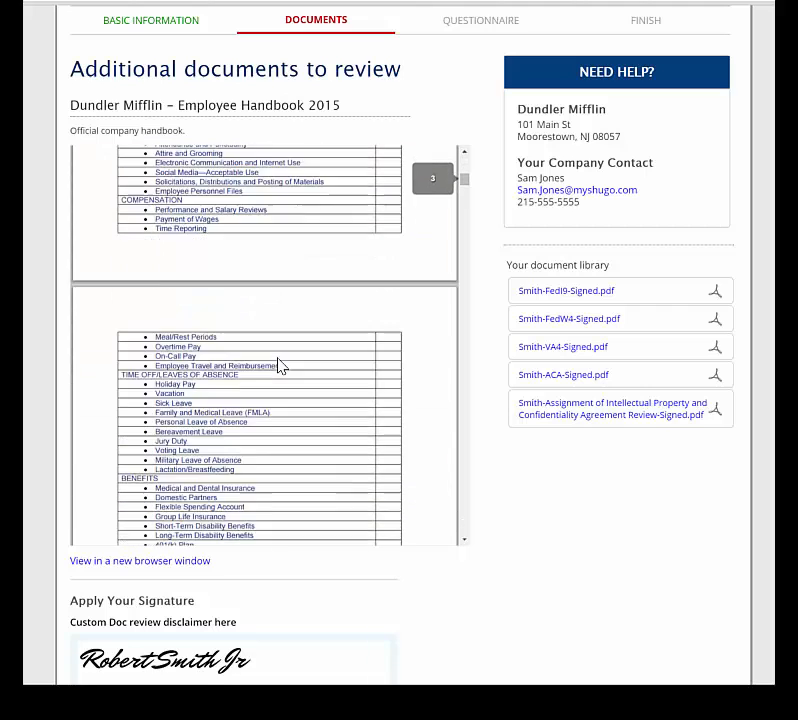
scroll(280, 365, "down", 10)
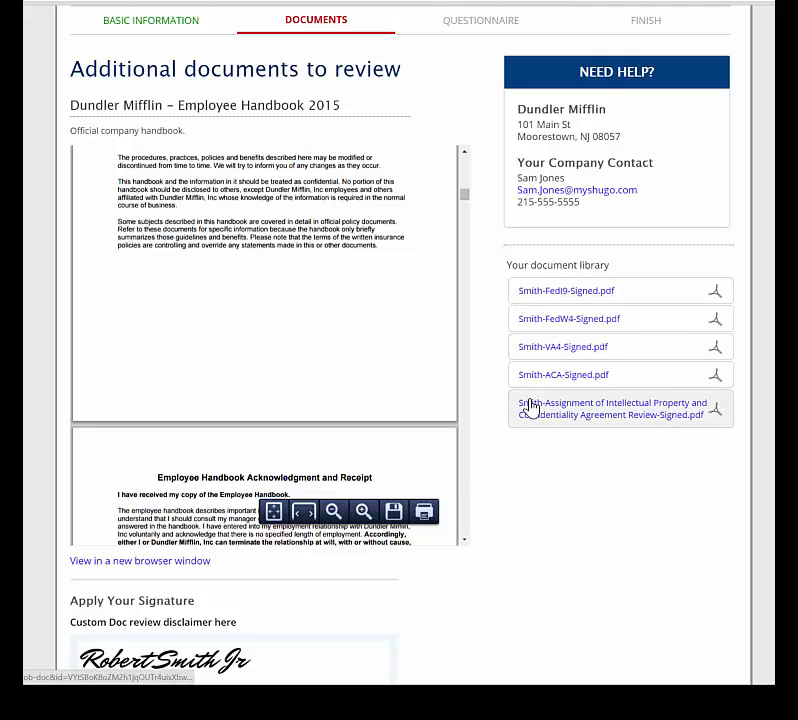
scroll(264, 378, "down", 3)
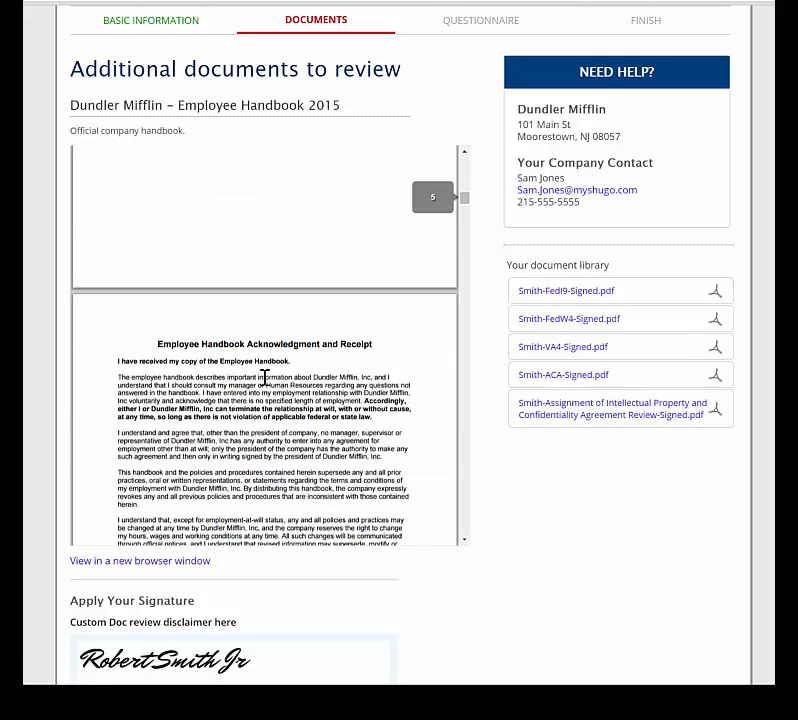
scroll(264, 380, "down", 3)
scroll(120, 330, "down", 1)
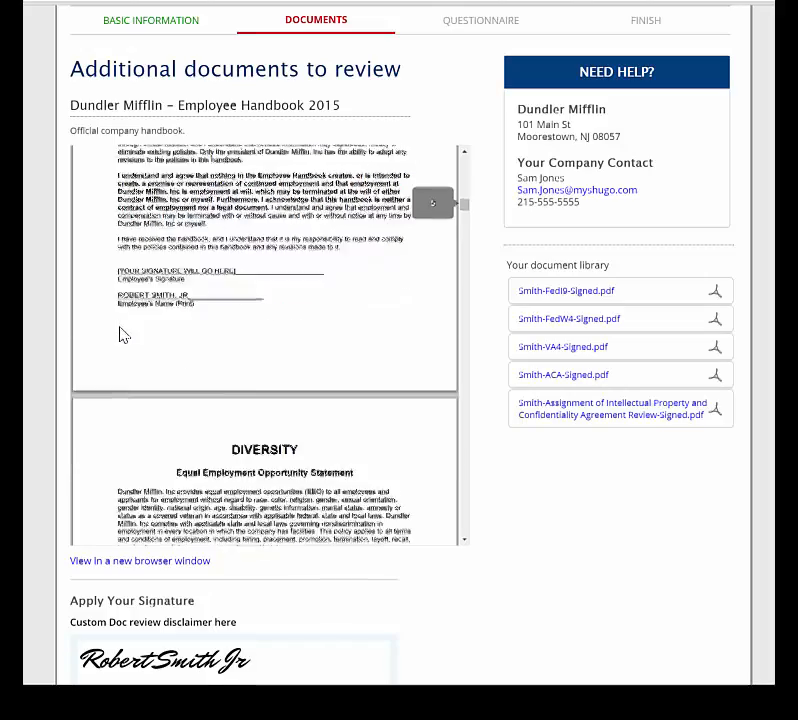
scroll(120, 335, "down", 10)
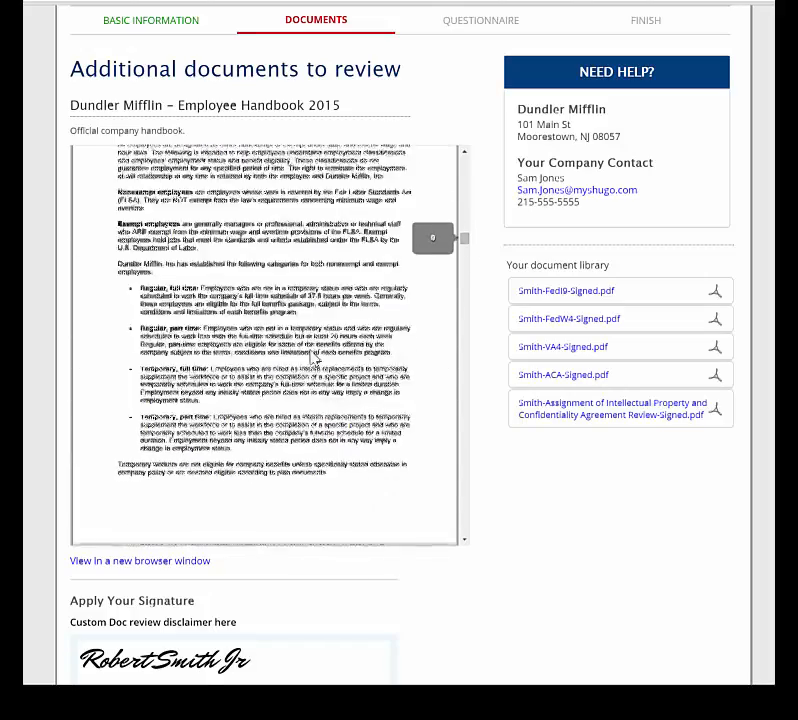
scroll(314, 359, "down", 2)
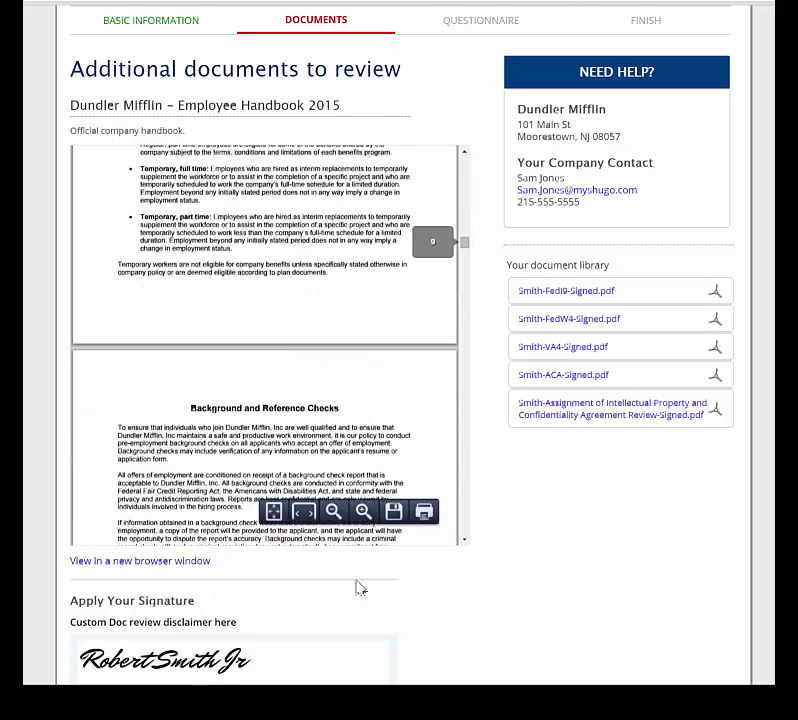
scroll(360, 588, "down", 2)
left_click(294, 632)
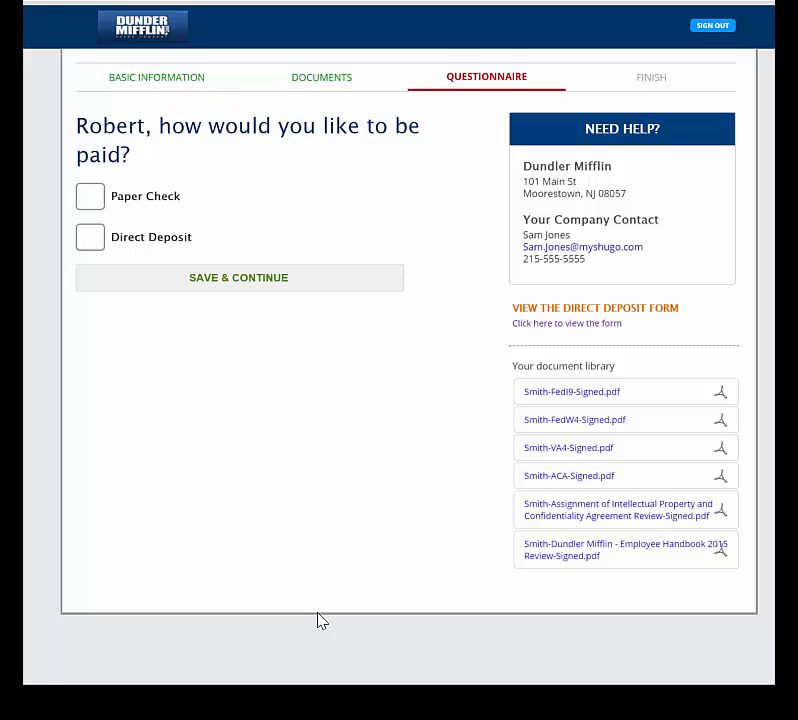
Choose direct deposit of 100% to a checking account, entering the routing and account numbers.
left_click(89, 238)
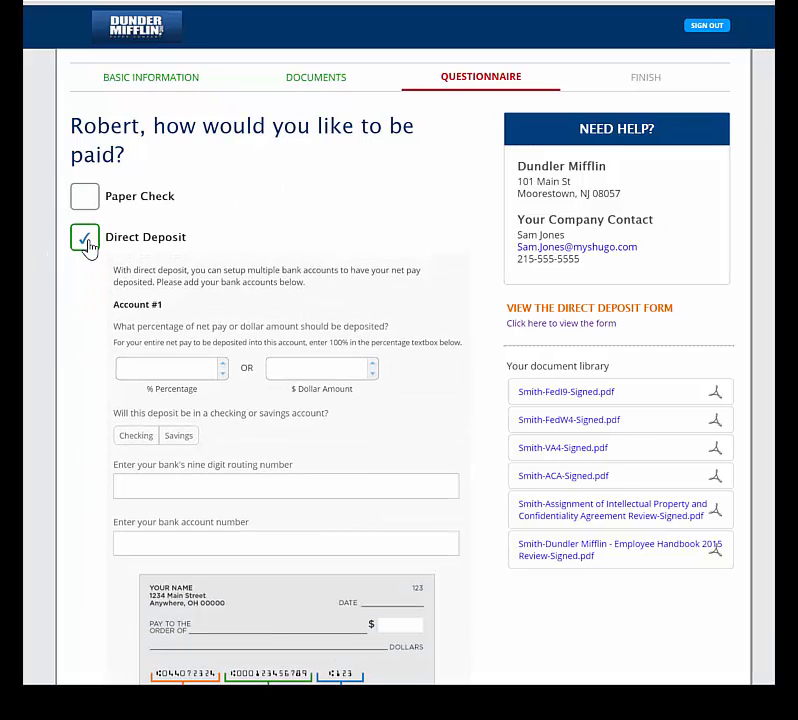
left_click(153, 375)
type("100")
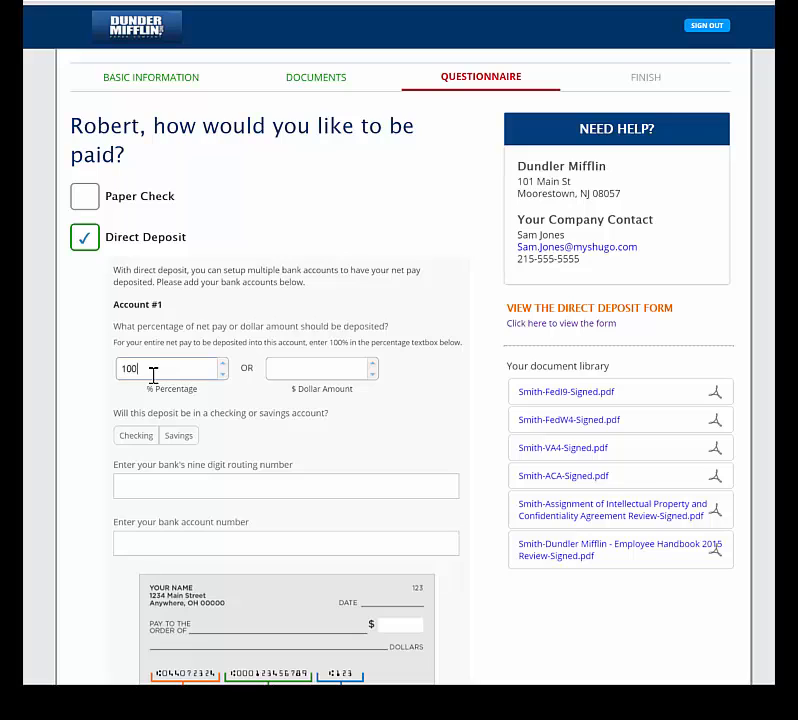
key("Tab")
left_click(137, 436)
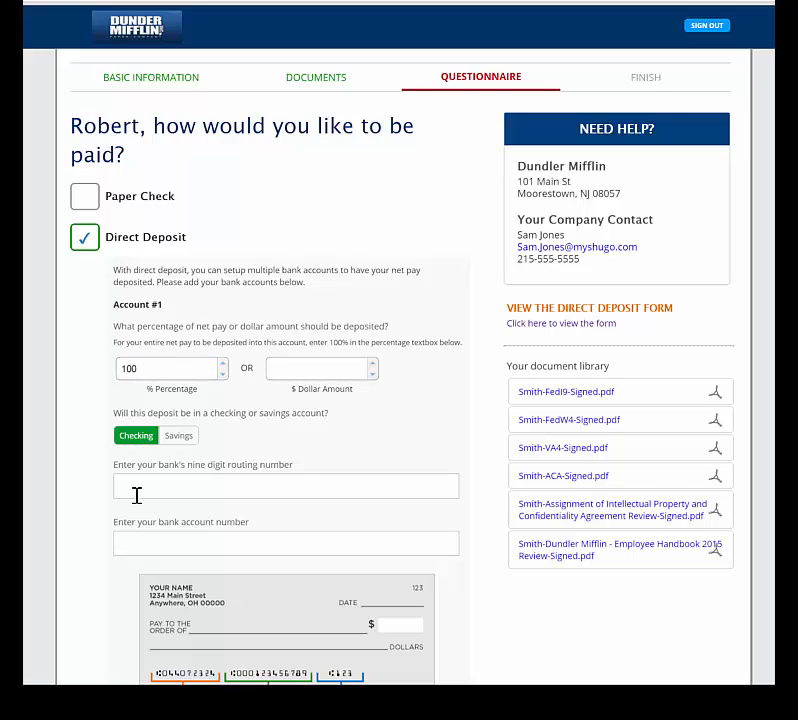
left_click(125, 487)
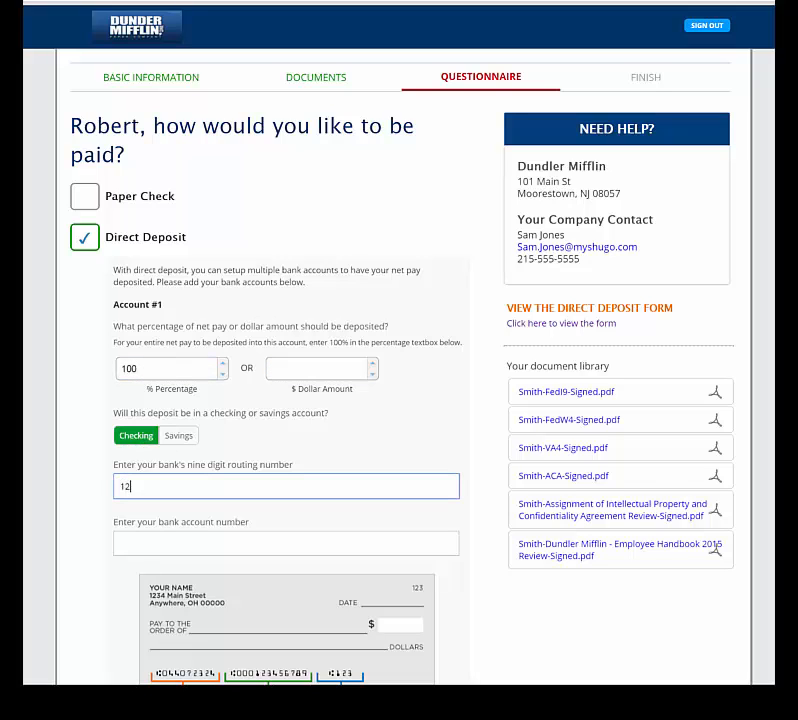
left_click(155, 545)
type("1")
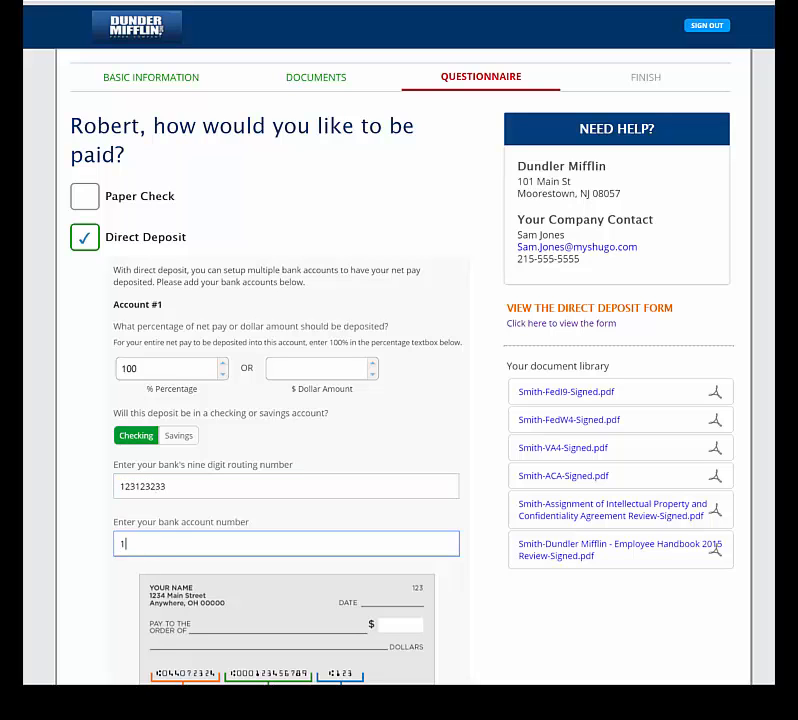
Add then remove an empty second bank account, keep 100%, and save direct deposit.
scroll(30, 528, "down", 2)
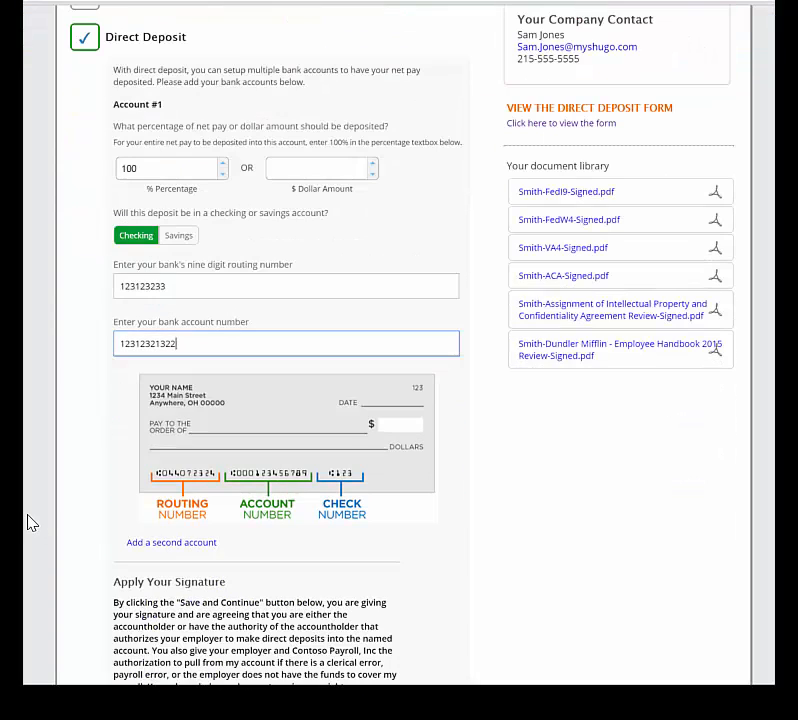
scroll(90, 465, "down", 1)
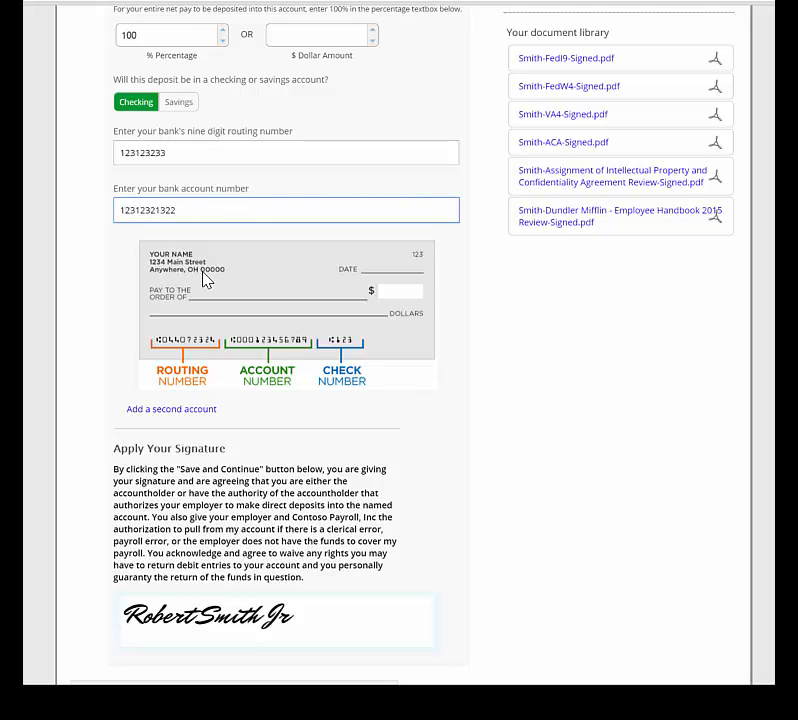
left_click(183, 410)
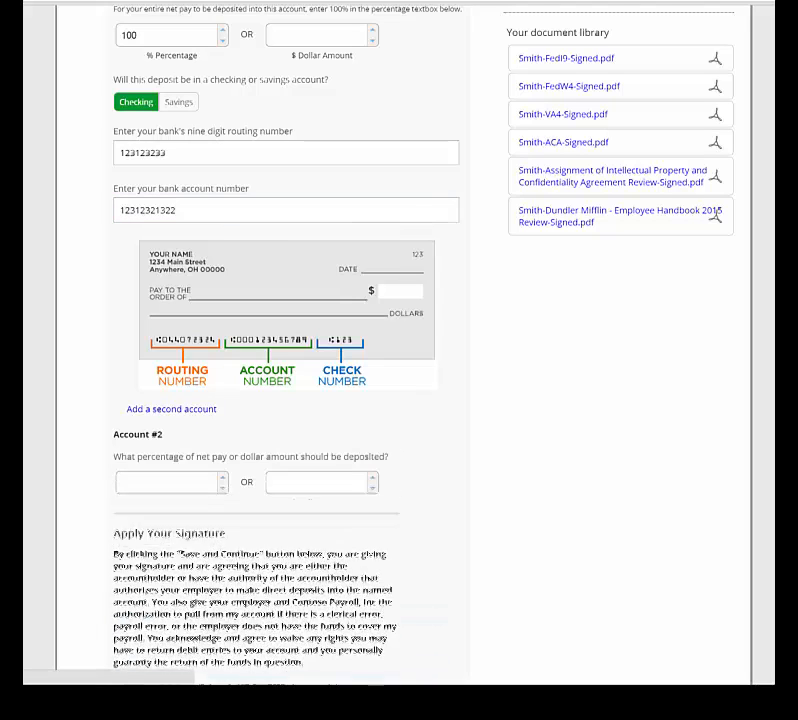
scroll(180, 428, "down", 2)
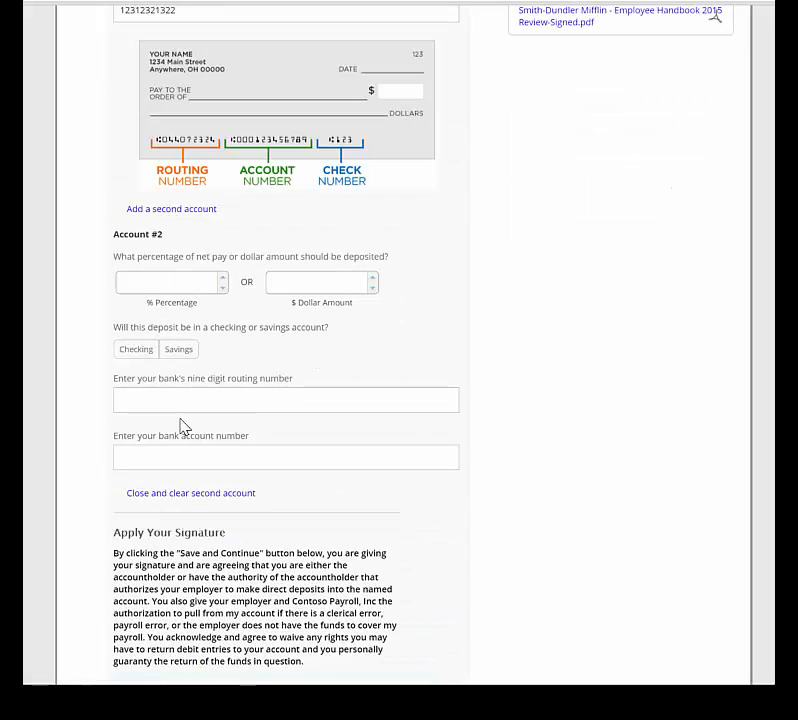
left_click(190, 493)
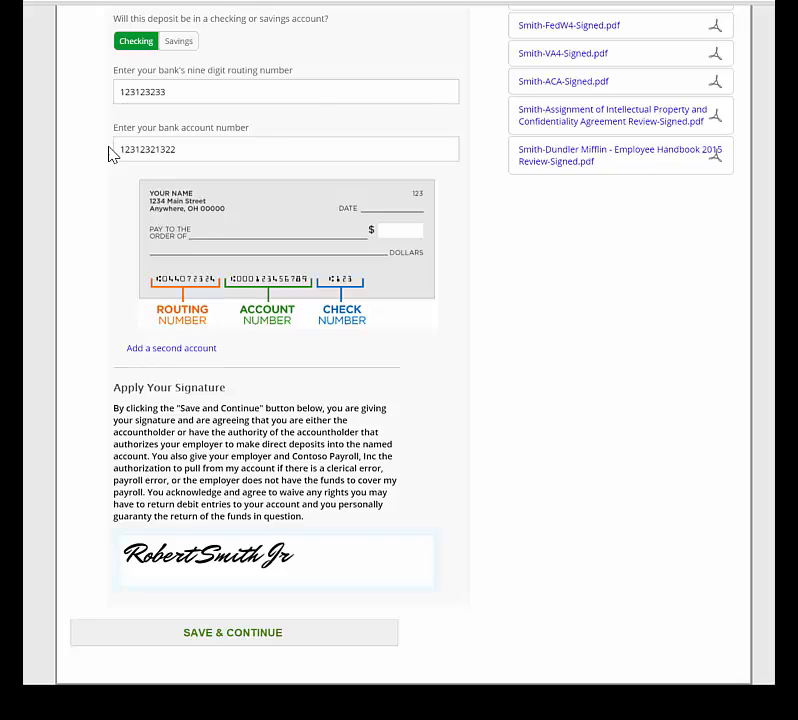
scroll(116, 165, "up", 1)
double_click(139, 107)
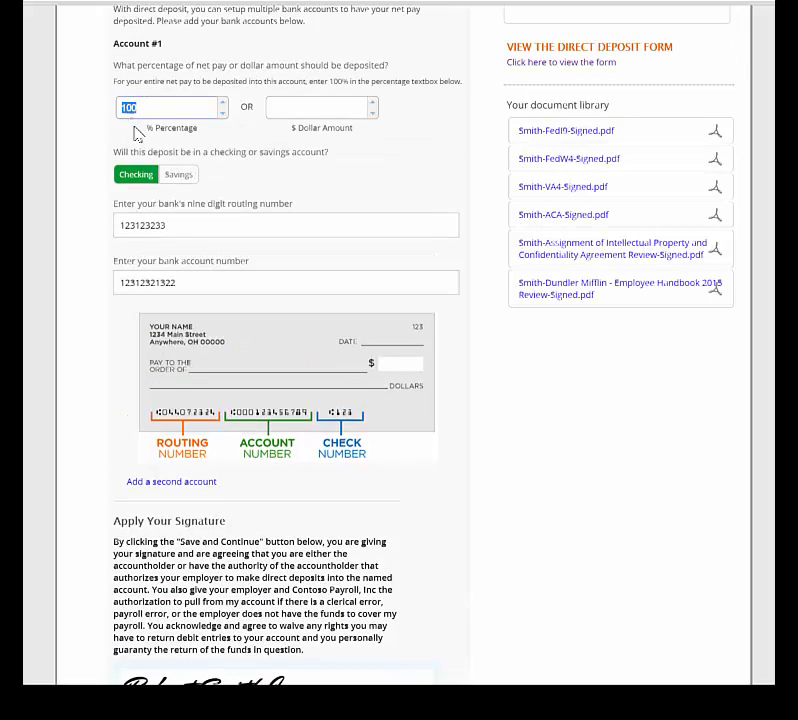
left_click(271, 182)
scroll(271, 182, "down", 1)
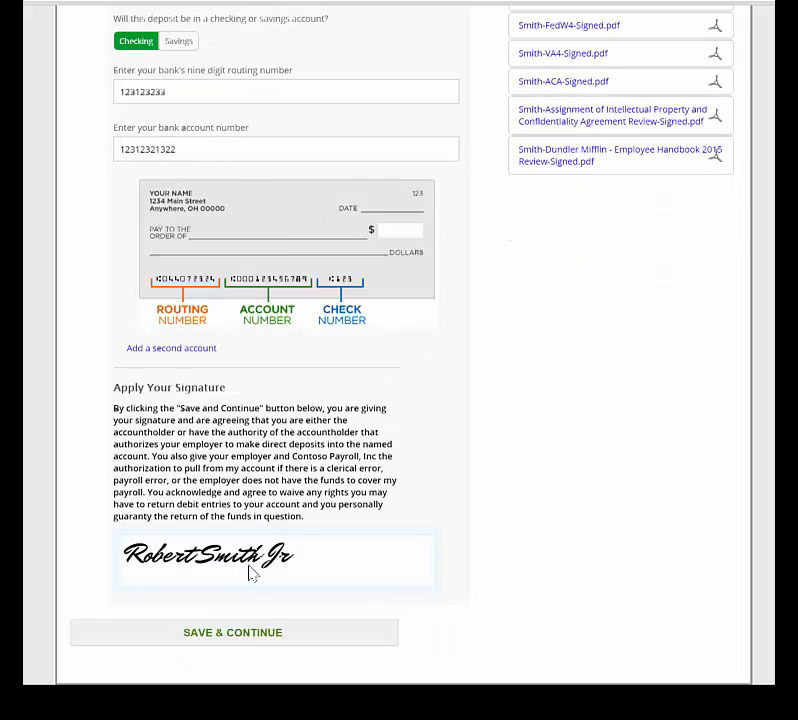
left_click(249, 636)
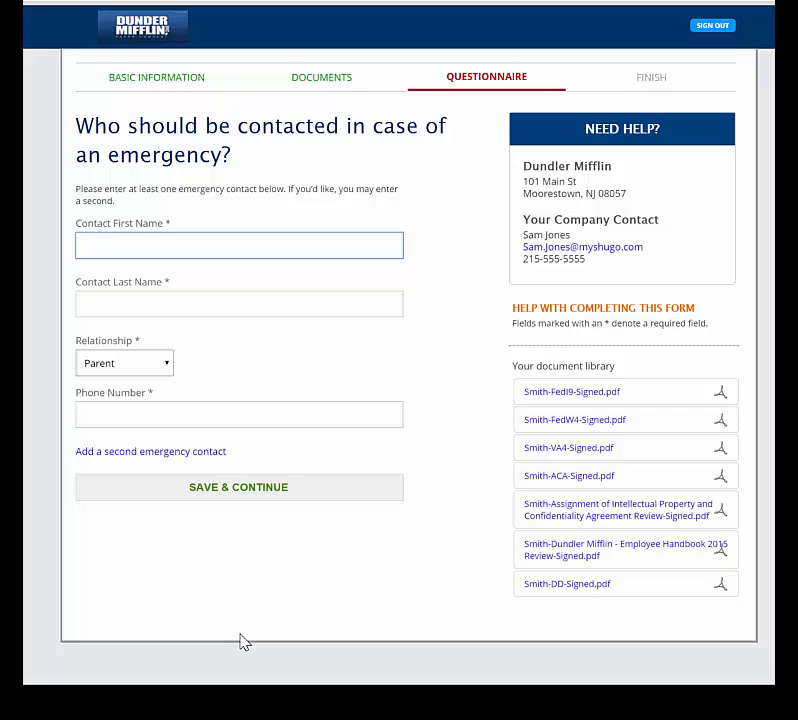
Enter the emergency contact's first name, last name, parent relationship and phone number.
key("Tab")
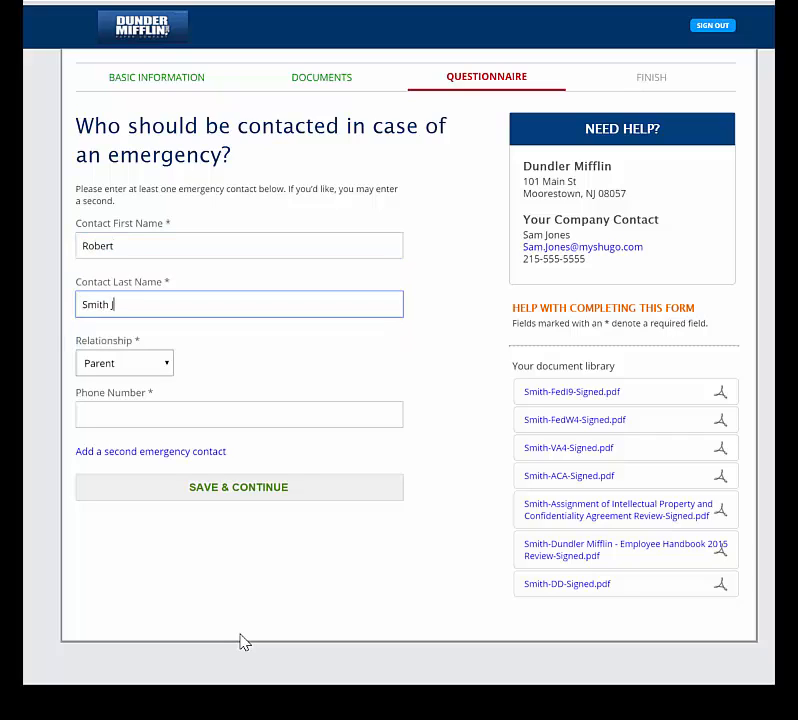
key("Tab")
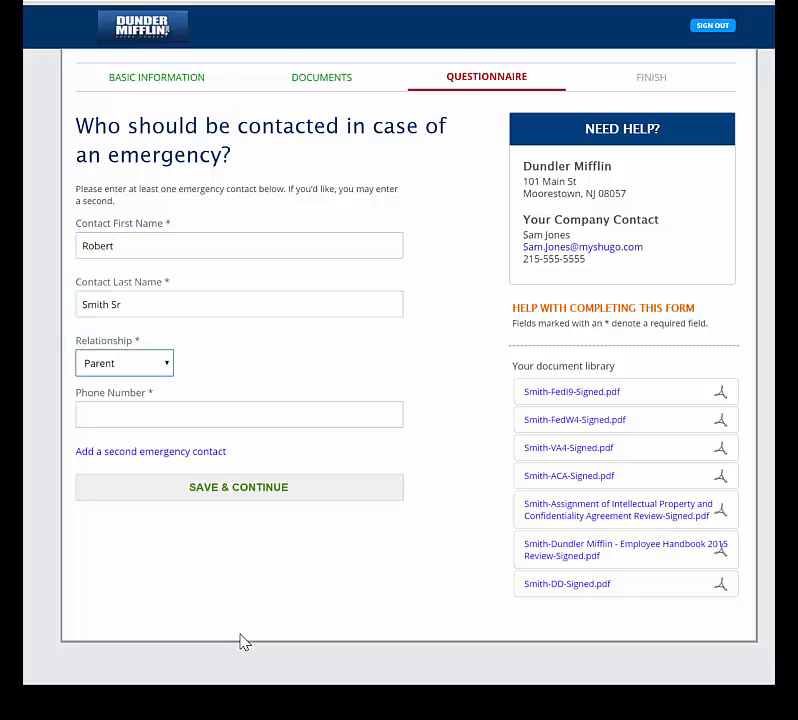
key("Tab")
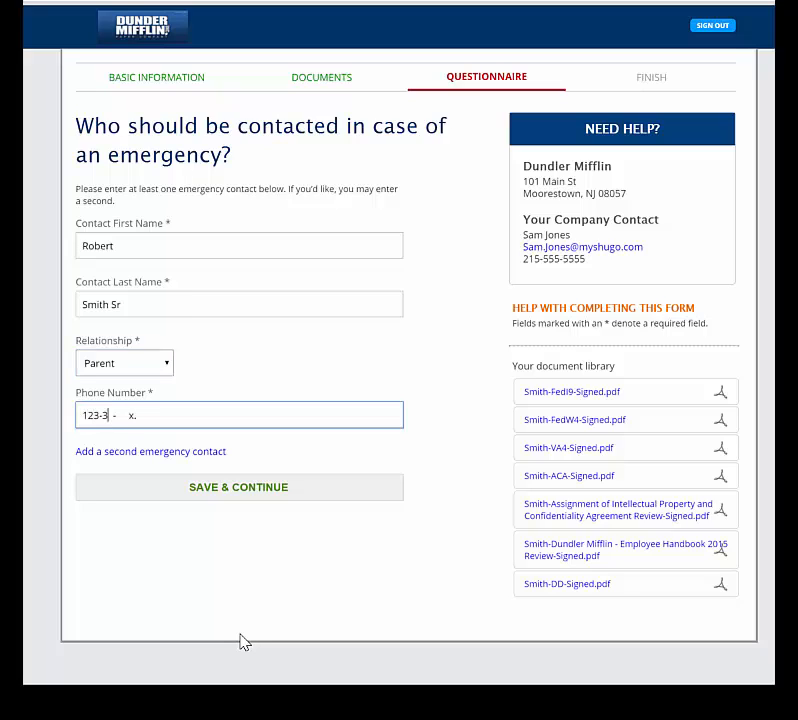
Add then remove an empty second emergency contact and save the contact.
left_click(177, 452)
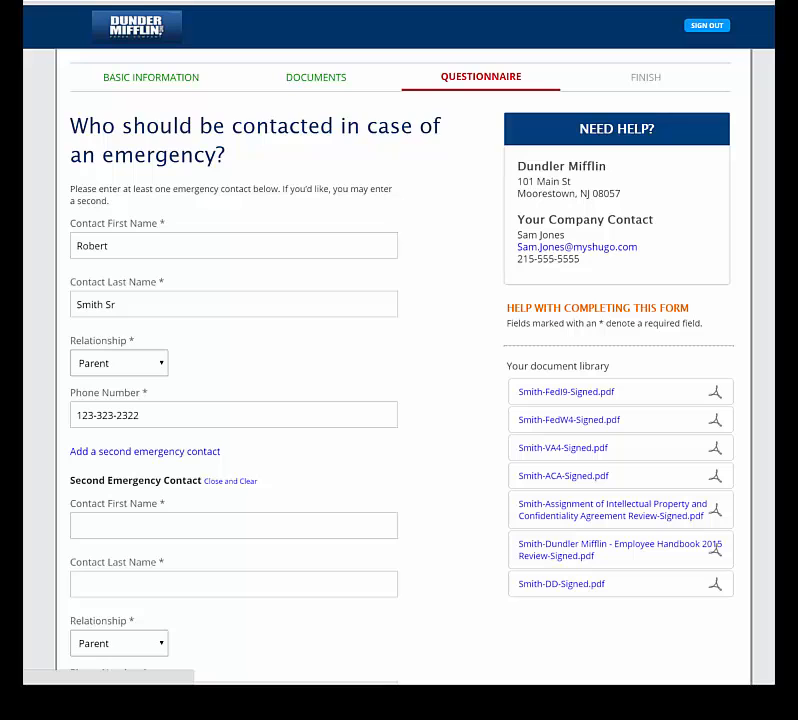
scroll(182, 462, "down", 2)
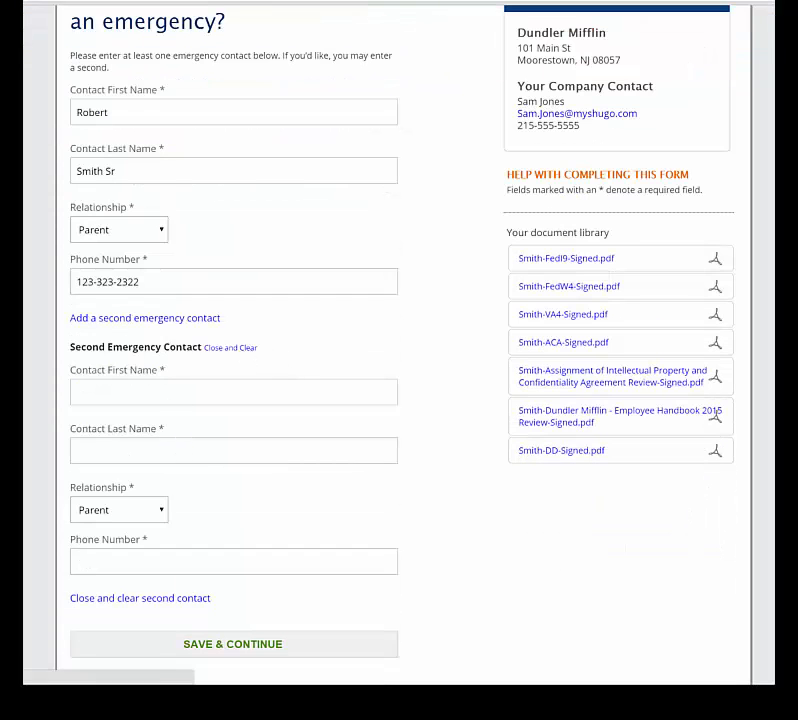
left_click(241, 353)
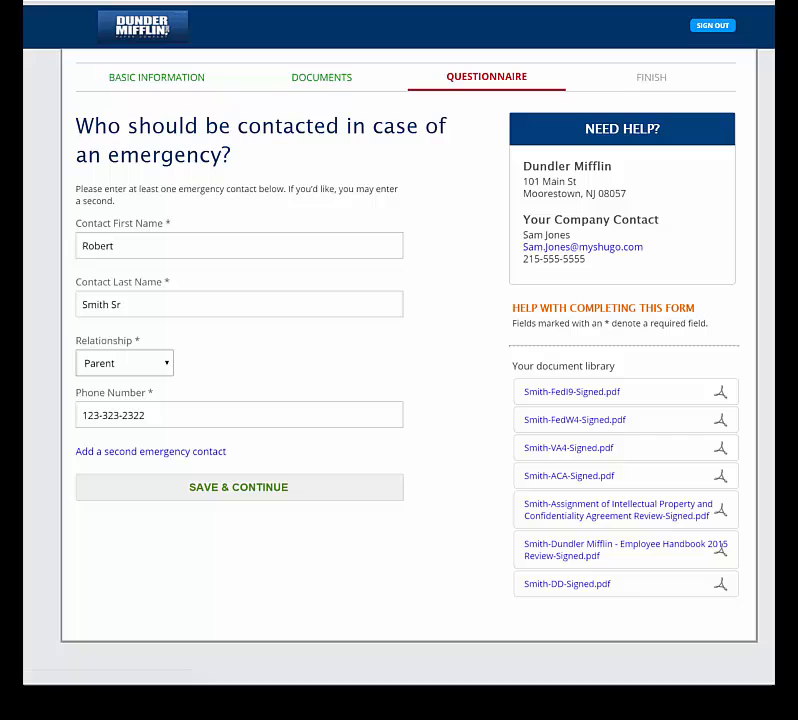
left_click(244, 489)
Use Download All under Documents on the Finish review page to get the zip.
scroll(248, 490, "down", 1)
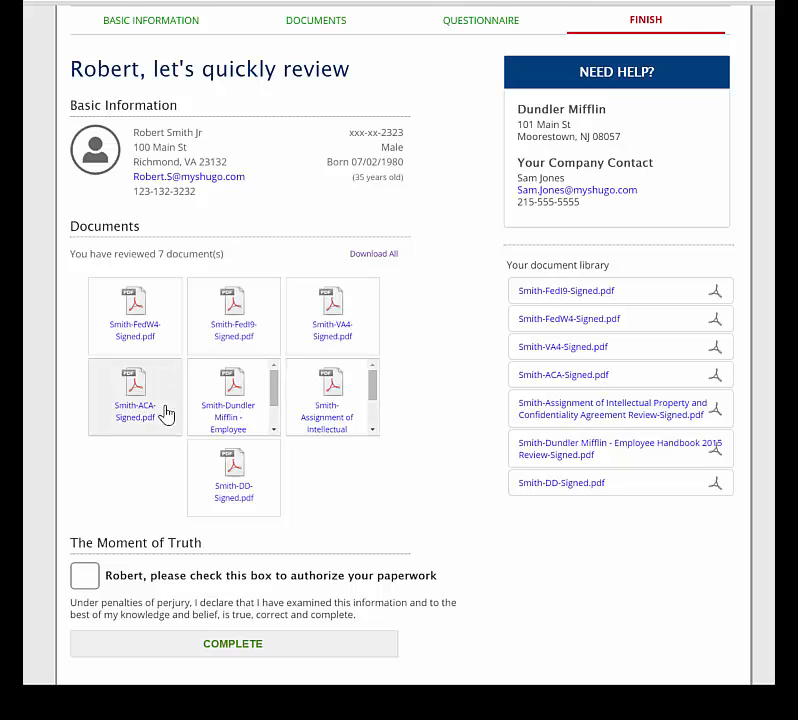
left_click(373, 254)
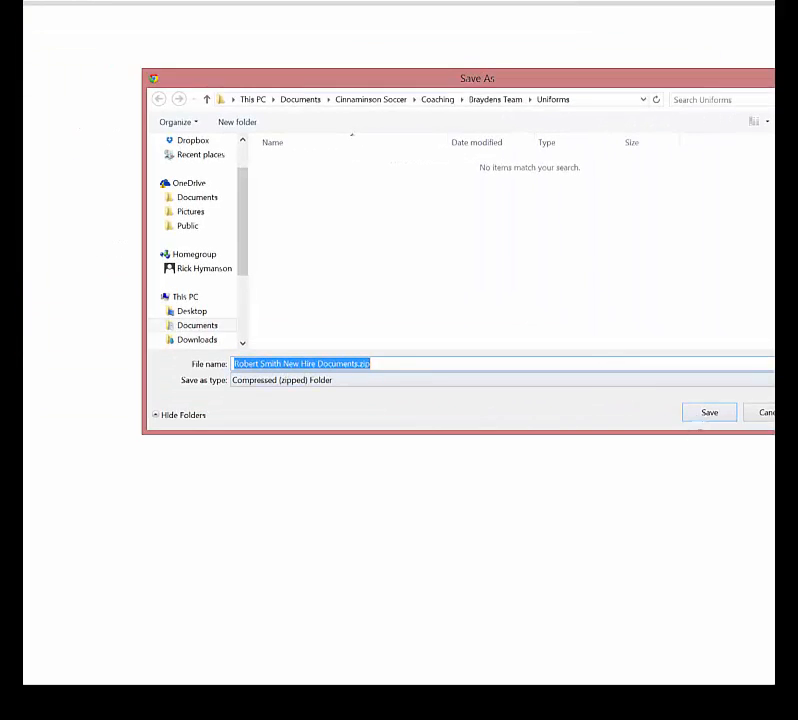
Save the zip, check its seven signed PDFs, and open the signed Employee Handbook.
key("Return")
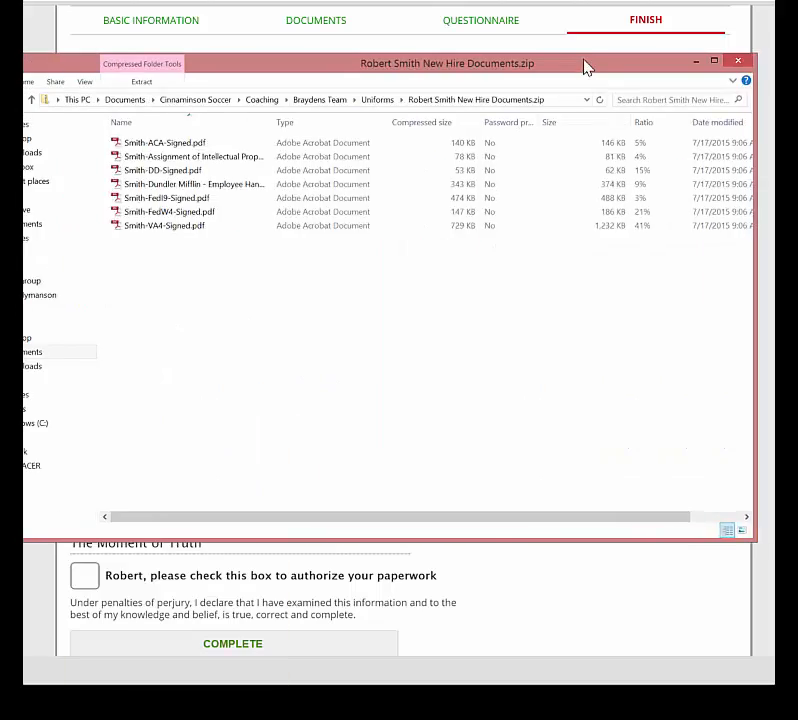
left_click_drag(344, 406, 244, 146)
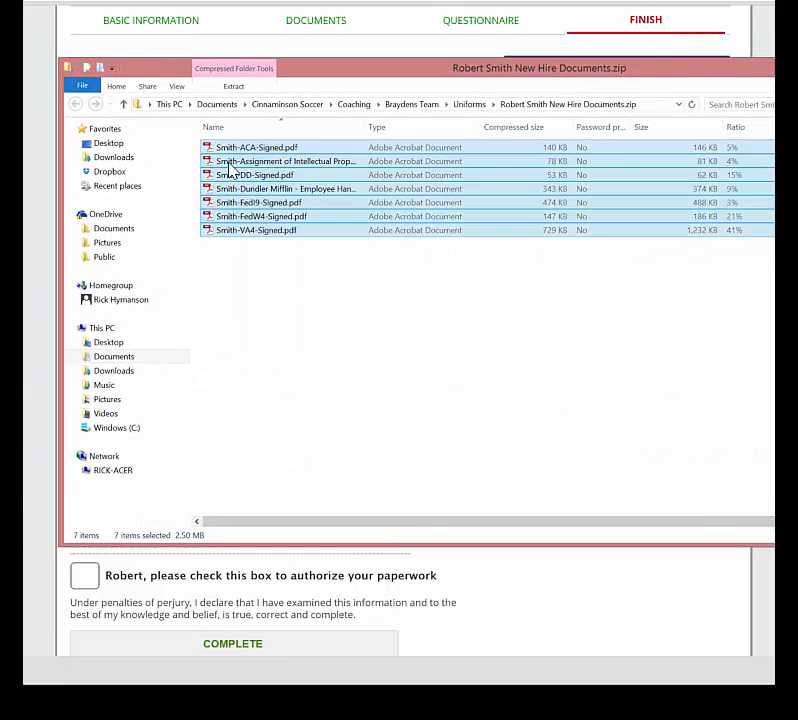
left_click(285, 361)
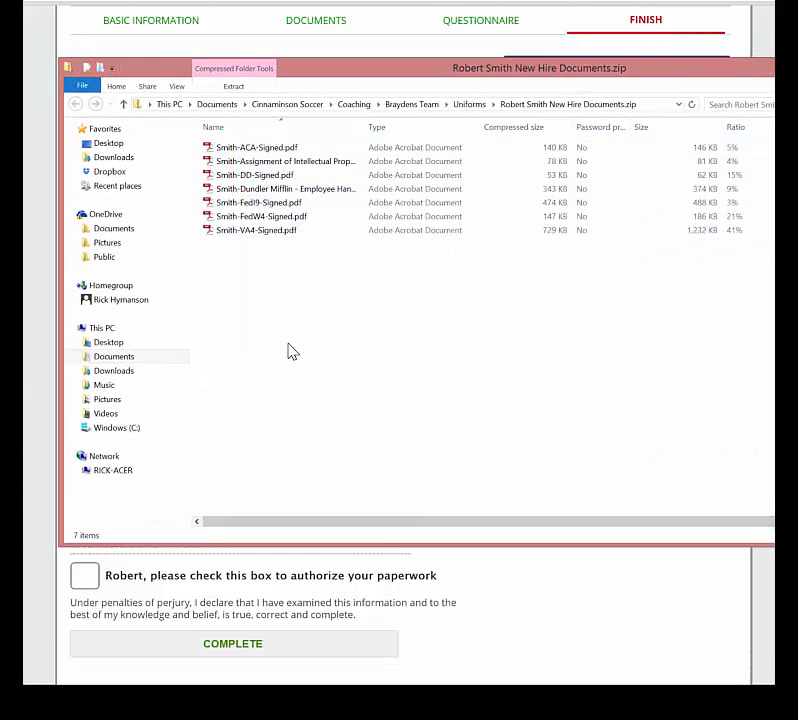
left_click(280, 188)
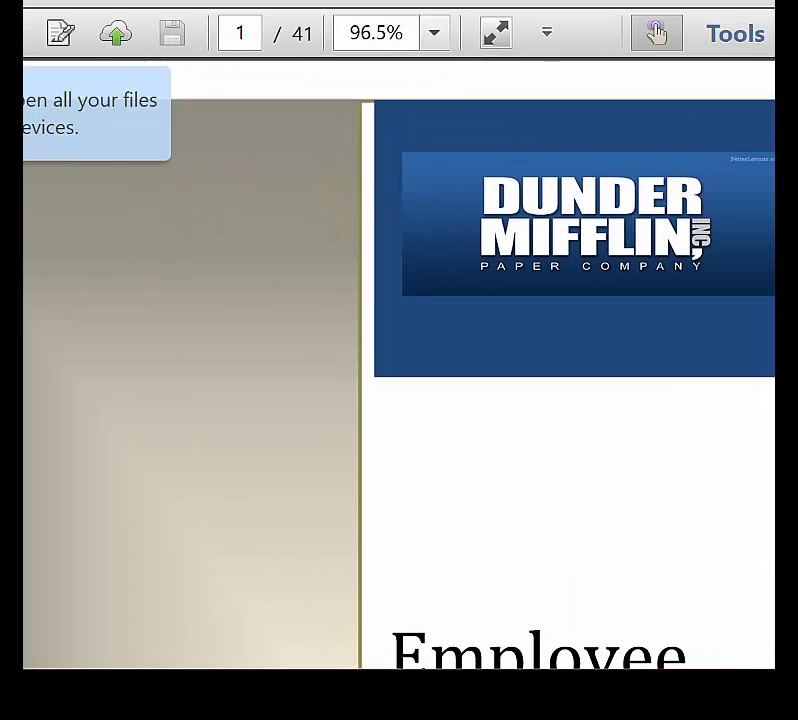
View the signed handbook at 75% zoom and scroll to page 5's signature block.
left_click(434, 33)
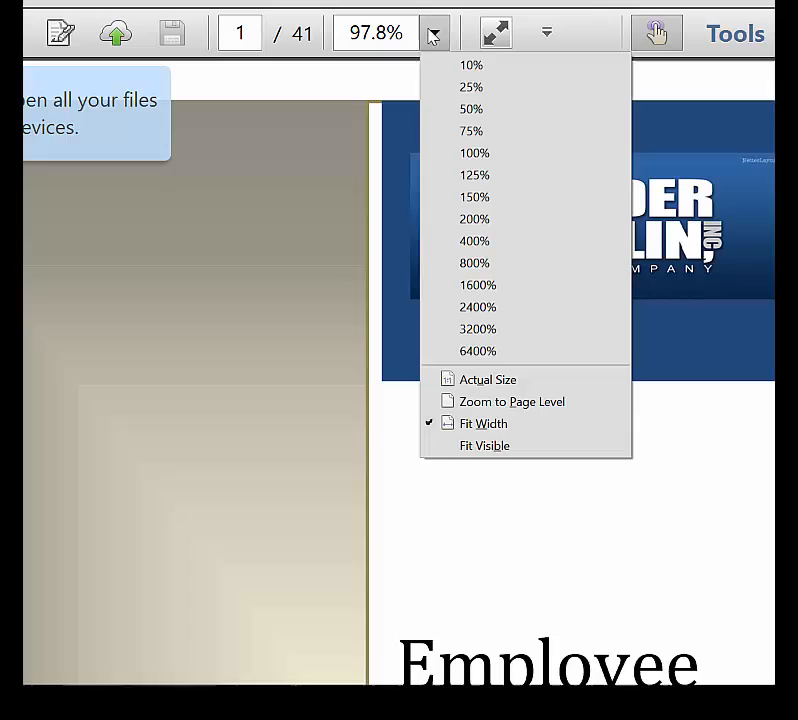
left_click(467, 133)
scroll(438, 260, "down", 20)
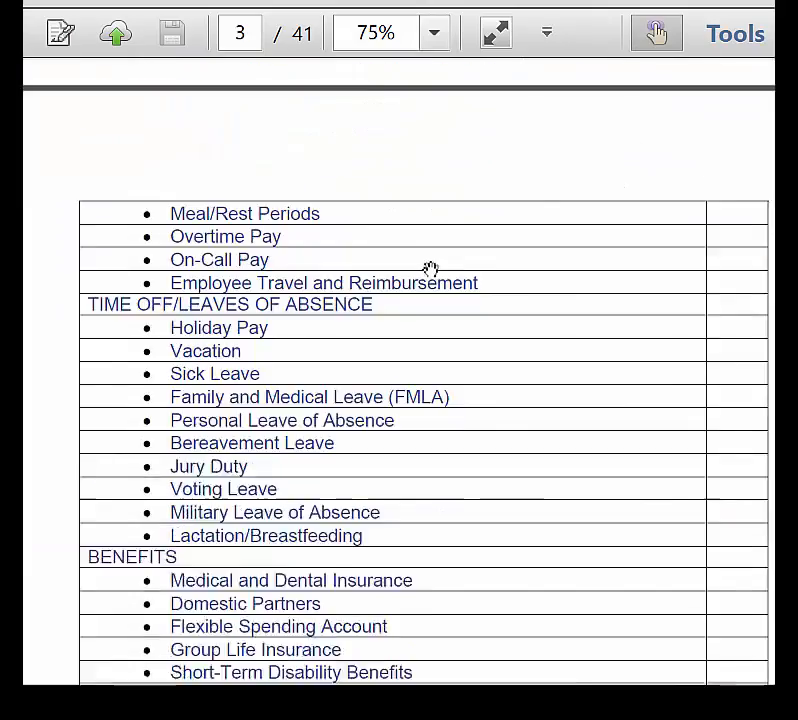
scroll(426, 278, "down", 5)
scroll(427, 280, "up", 3)
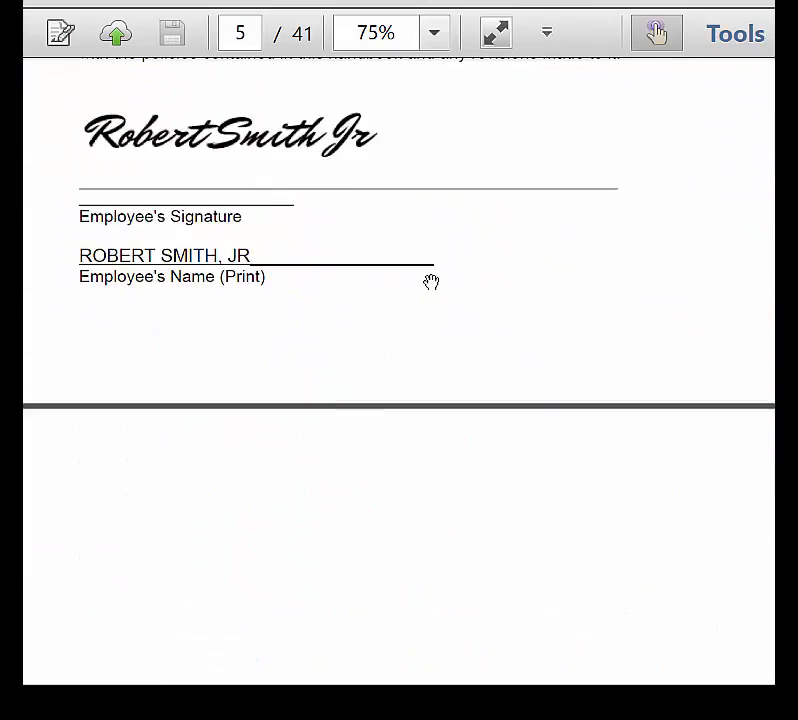
scroll(431, 283, "up", 1)
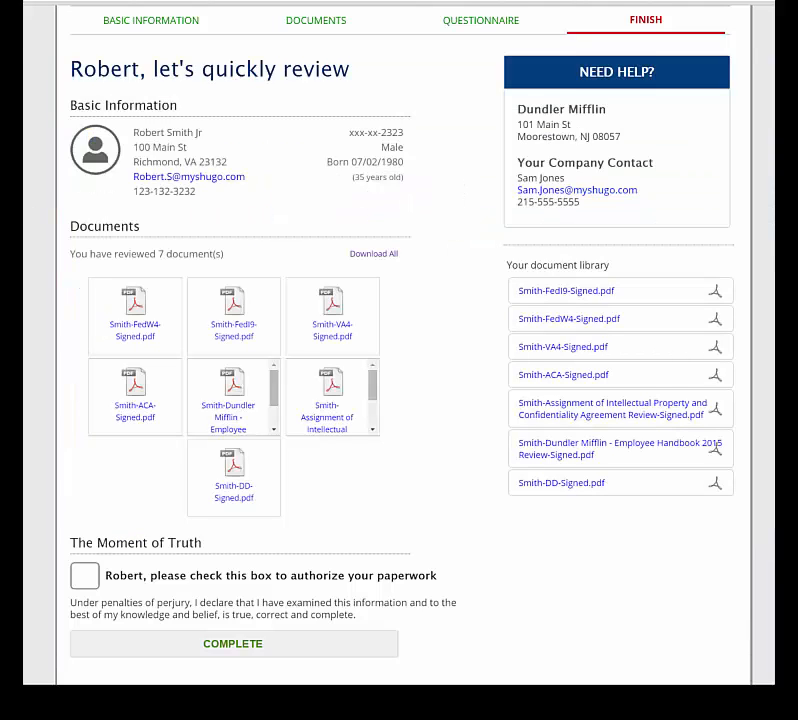
Tick the authorize-paperwork checkbox and submit with COMPLETE.
scroll(399, 345, "down", 1)
scroll(399, 345, "up", 1)
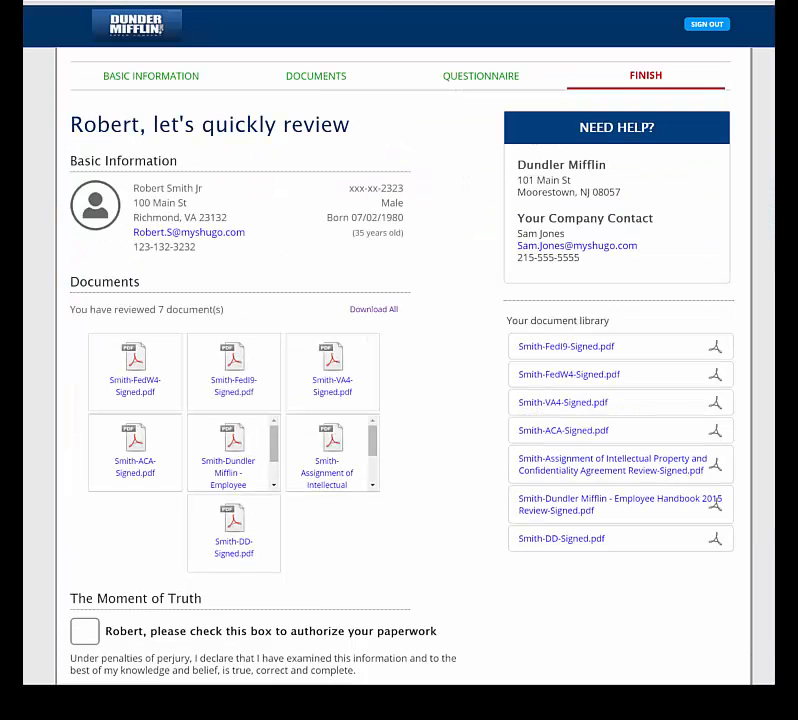
scroll(66, 570, "down", 1)
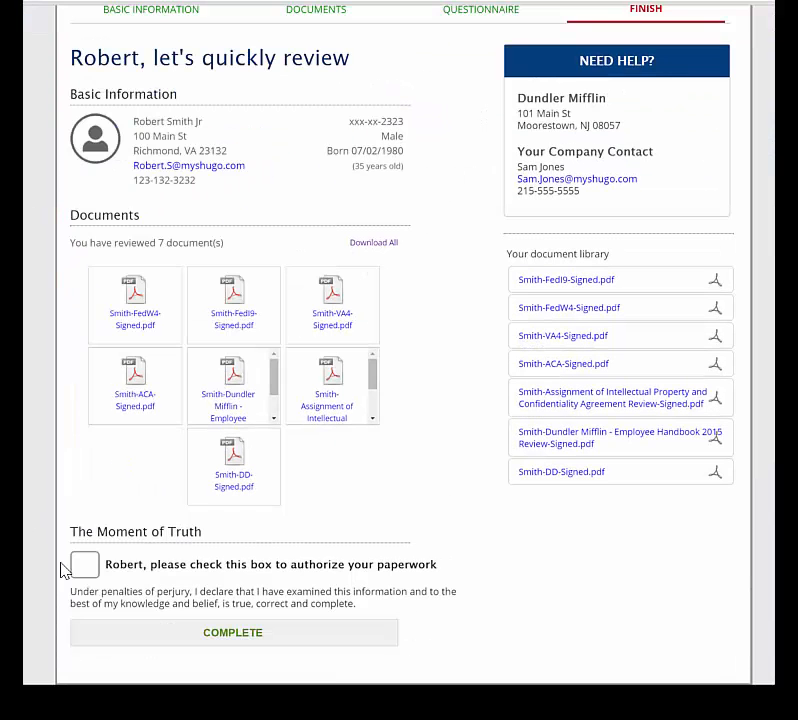
left_click(85, 566)
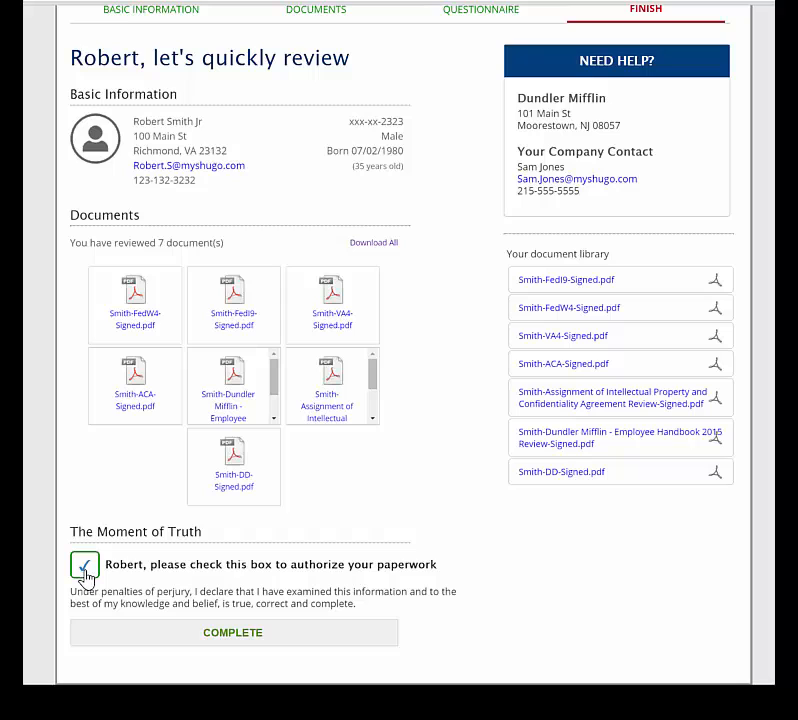
left_click(263, 646)
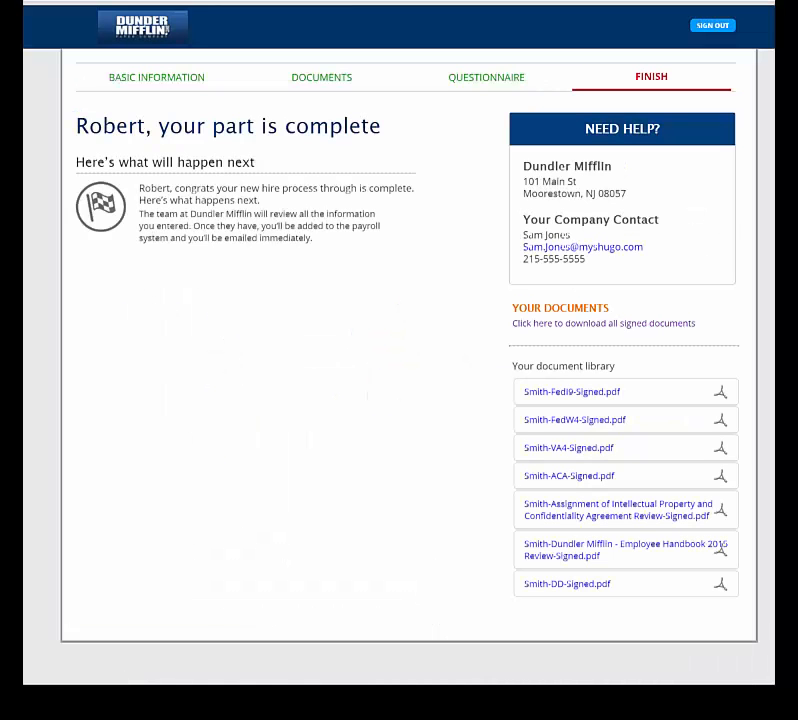